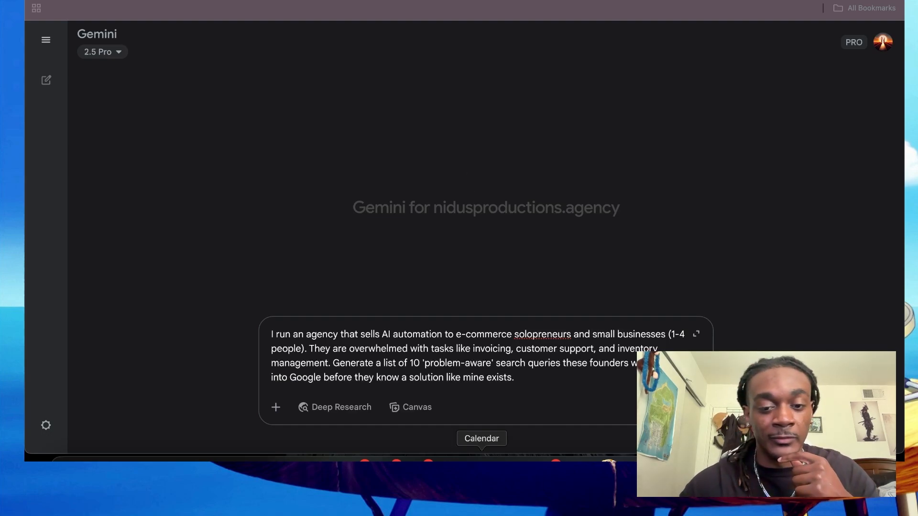
Step: Submit the prompt requesting 10 'problem-aware' search queries from overwhelmed e-commerce solopreneurs and small businesses of 1-4 people
{"action": "left_click", "coordinate": [514, 459]}
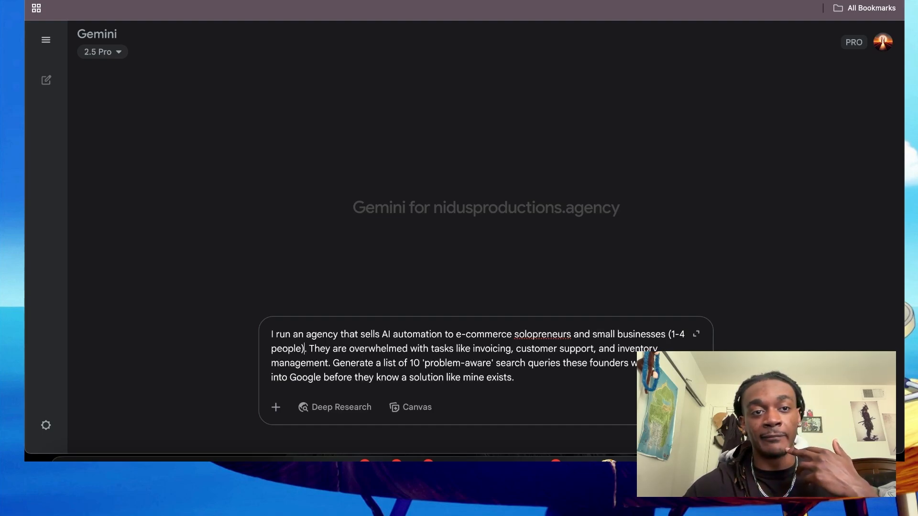
{"action": "key", "text": "Return"}
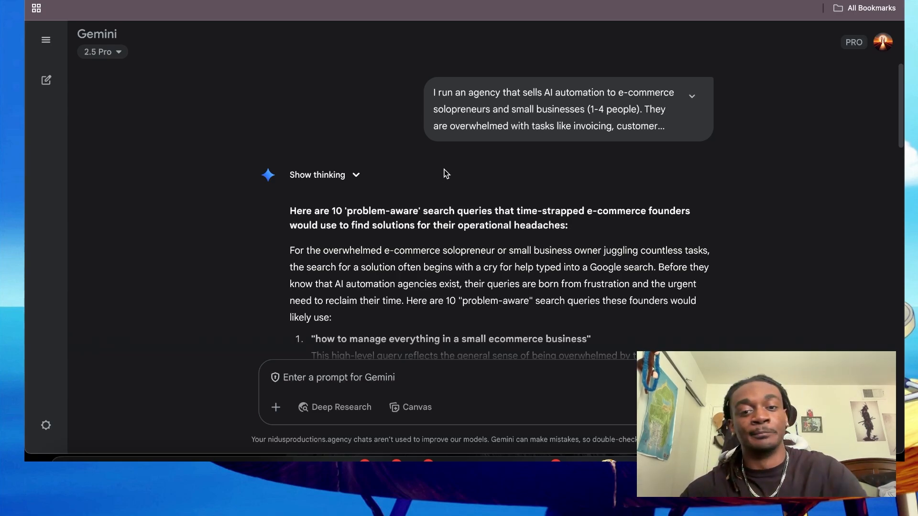
Step: Read through the generated list of problem-aware search queries and their explanations
{"action": "scroll", "coordinate": [416, 278], "scroll_direction": "down", "scroll_amount": 3}
{"action": "scroll", "coordinate": [417, 280], "scroll_direction": "down", "scroll_amount": 3}
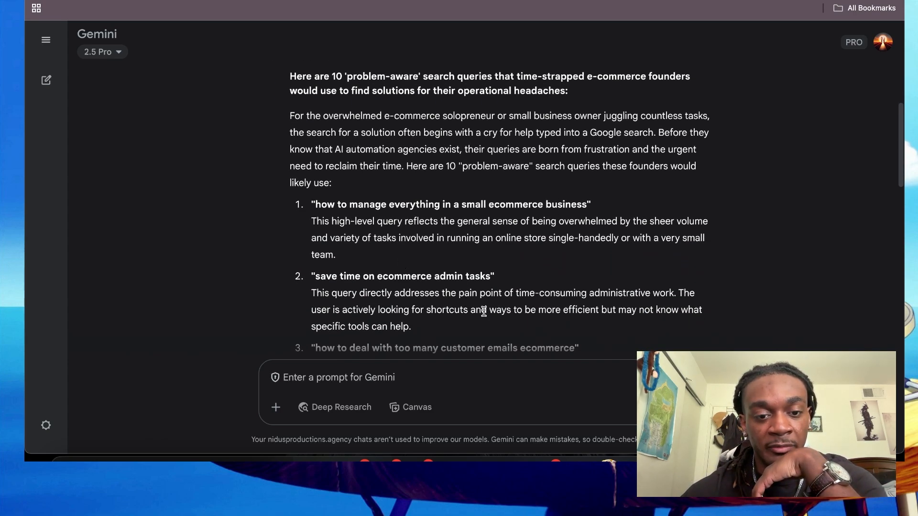
{"action": "scroll", "coordinate": [484, 311], "scroll_direction": "down", "scroll_amount": 2}
{"action": "scroll", "coordinate": [490, 255], "scroll_direction": "down", "scroll_amount": 7}
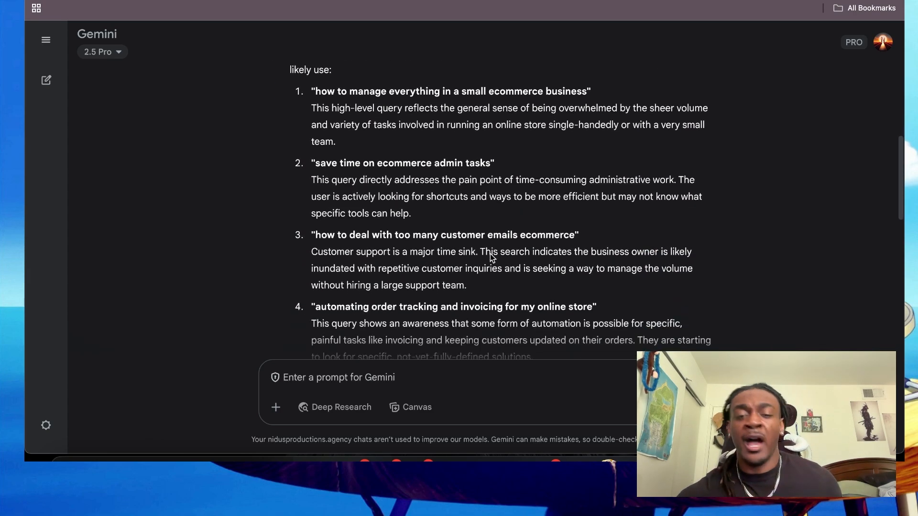
{"action": "scroll", "coordinate": [490, 254], "scroll_direction": "down", "scroll_amount": 5}
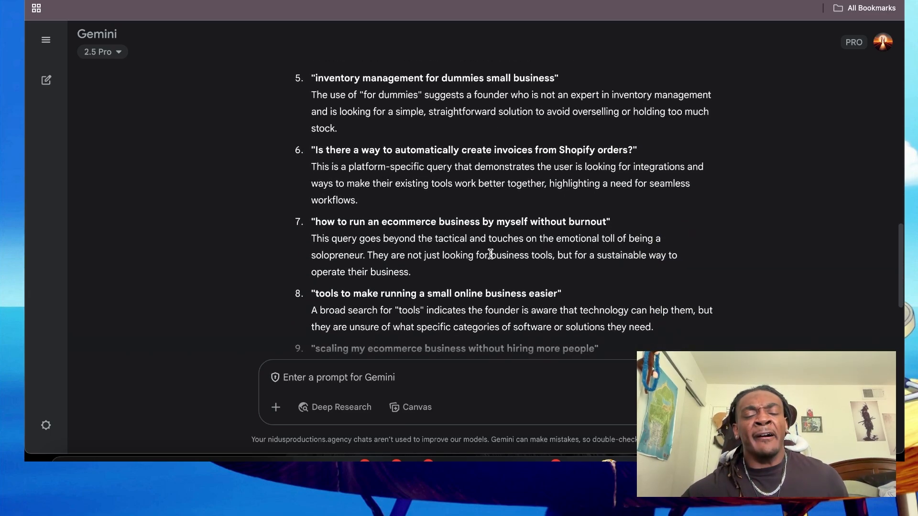
{"action": "scroll", "coordinate": [490, 254], "scroll_direction": "up", "scroll_amount": 4}
{"action": "scroll", "coordinate": [490, 254], "scroll_direction": "up", "scroll_amount": 1}
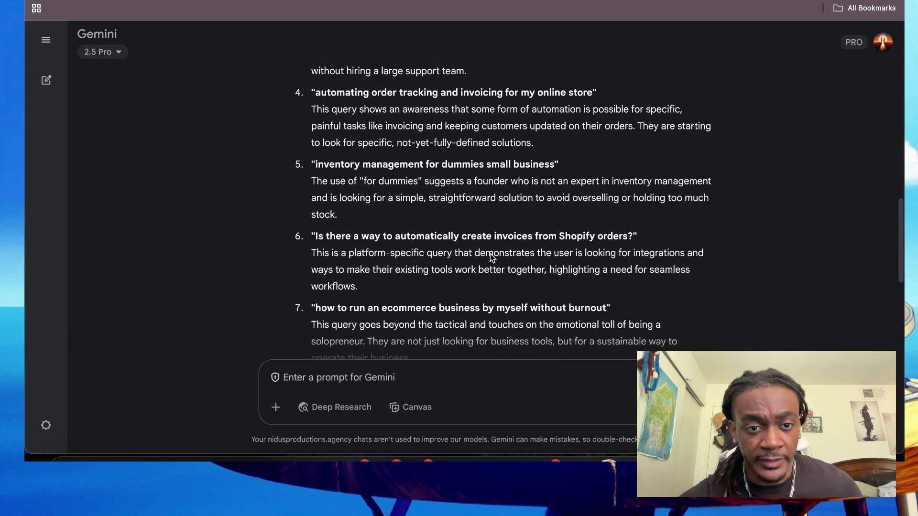
{"action": "scroll", "coordinate": [487, 254], "scroll_direction": "down", "scroll_amount": 6}
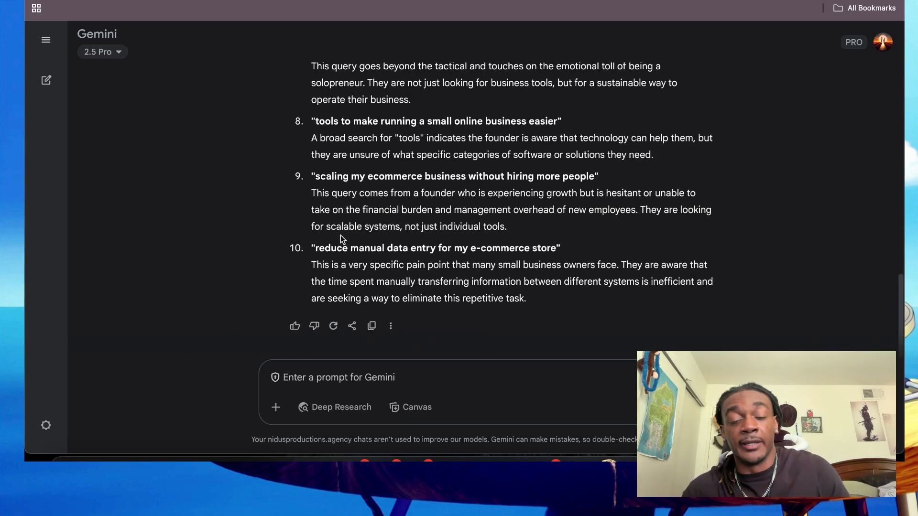
{"action": "scroll", "coordinate": [341, 237], "scroll_direction": "up", "scroll_amount": 2}
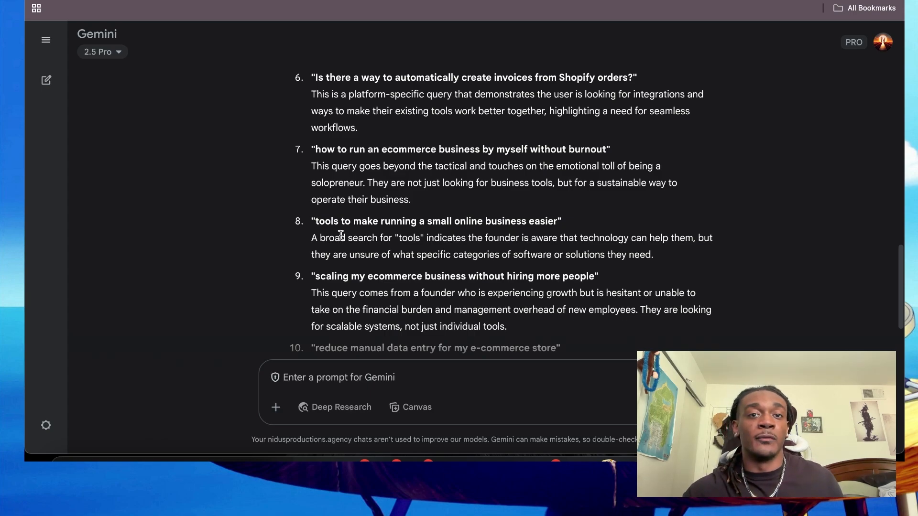
{"action": "scroll", "coordinate": [341, 235], "scroll_direction": "up", "scroll_amount": 7}
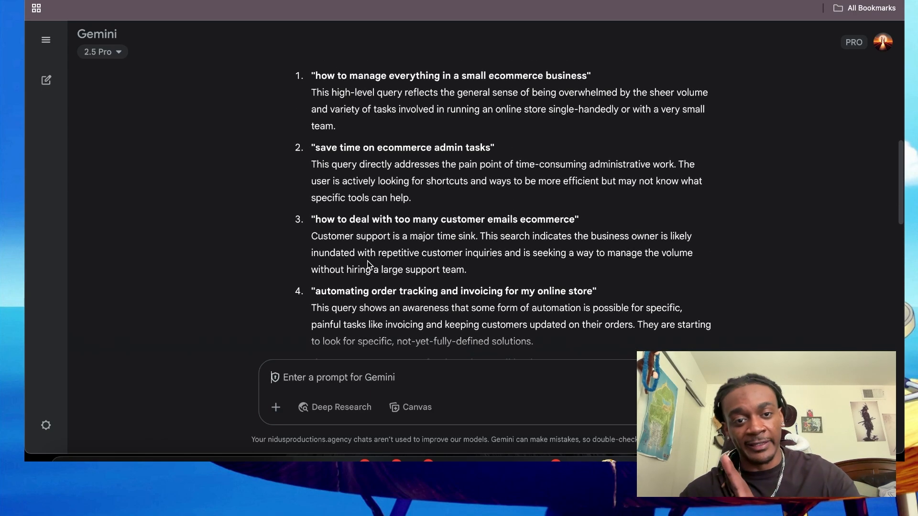
{"action": "scroll", "coordinate": [368, 265], "scroll_direction": "up", "scroll_amount": 2}
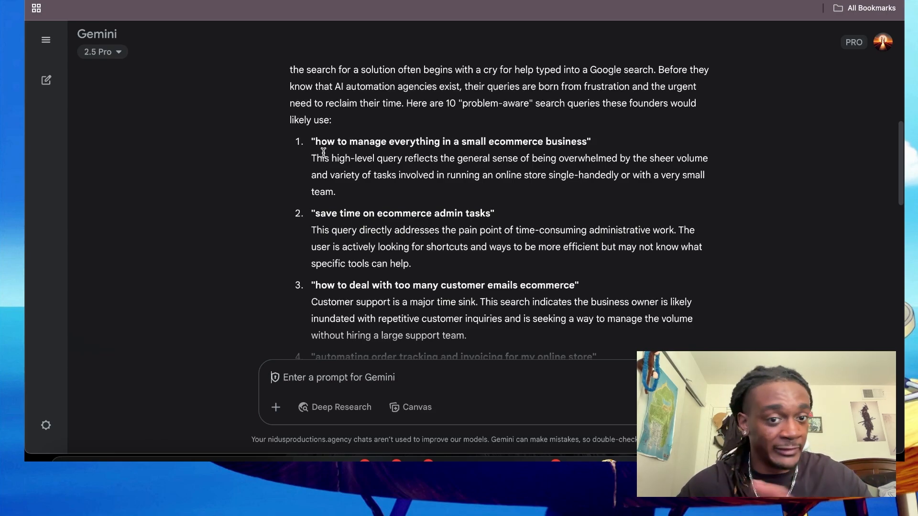
{"action": "scroll", "coordinate": [429, 235], "scroll_direction": "down", "scroll_amount": 5}
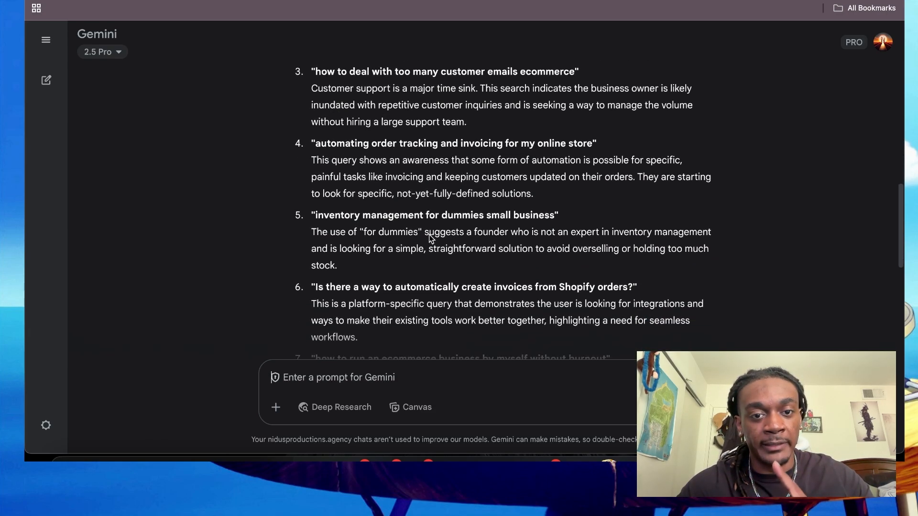
{"action": "scroll", "coordinate": [305, 294], "scroll_direction": "down", "scroll_amount": 6}
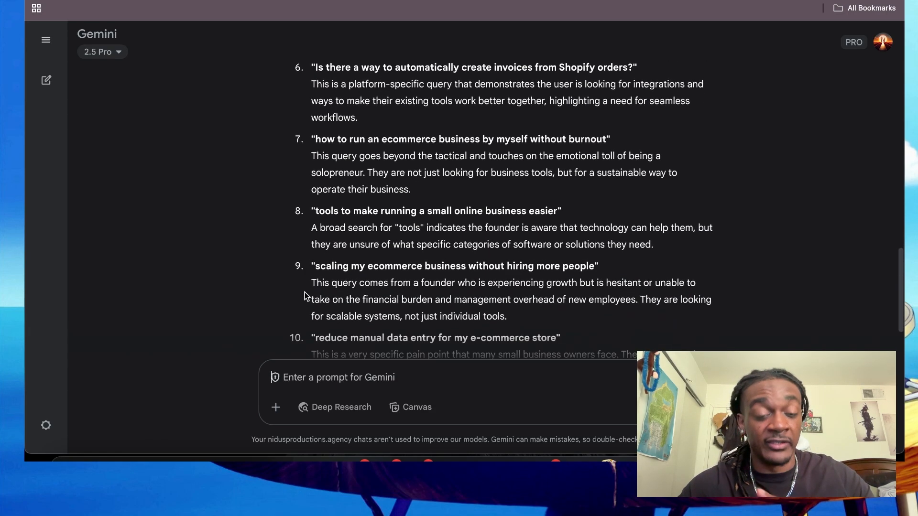
{"action": "scroll", "coordinate": [305, 293], "scroll_direction": "up", "scroll_amount": 1}
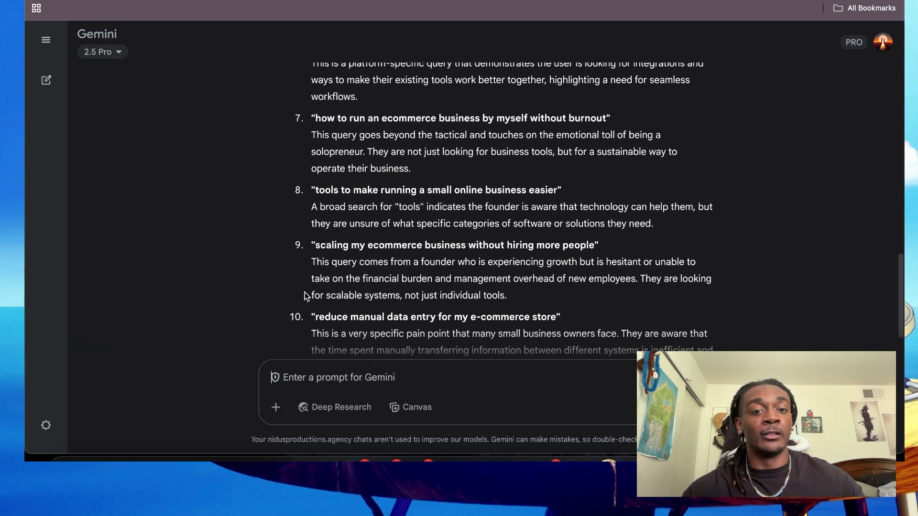
Step: Examine individual queries in the list, highlighting "tools to make running a small online business easier" and "reduce manual data entry for my e-commerce store"
{"action": "left_click_drag", "start_coordinate": [317, 186], "coordinate": [557, 190]}
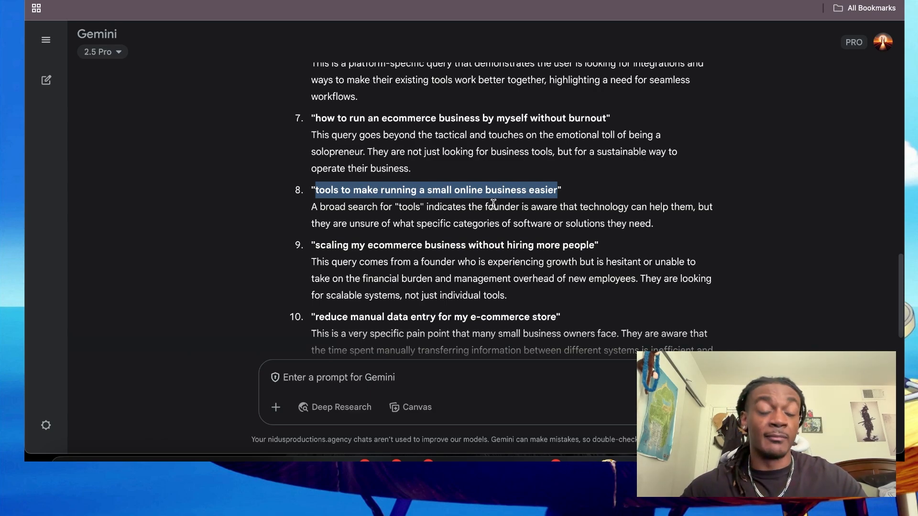
{"action": "left_click", "coordinate": [395, 180]}
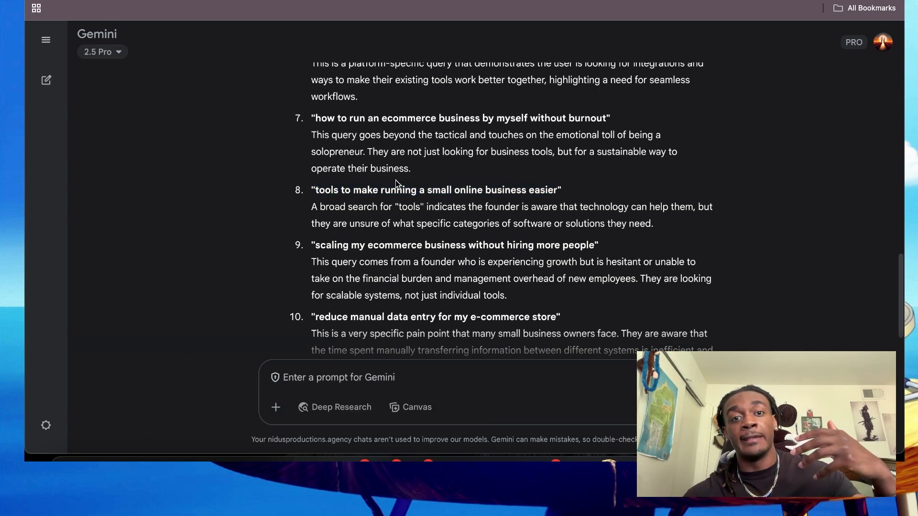
{"action": "scroll", "coordinate": [395, 180], "scroll_direction": "up", "scroll_amount": 2}
{"action": "scroll", "coordinate": [395, 179], "scroll_direction": "up", "scroll_amount": 1}
{"action": "scroll", "coordinate": [395, 179], "scroll_direction": "up", "scroll_amount": 10}
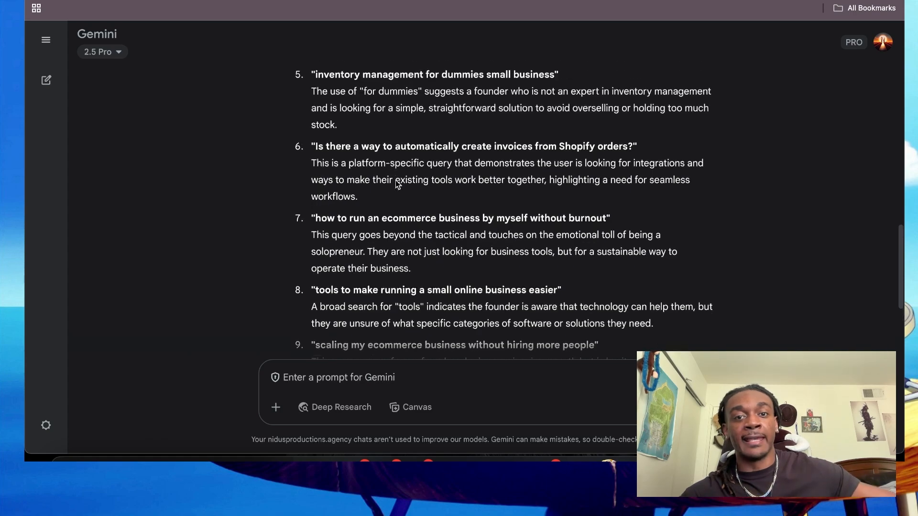
{"action": "scroll", "coordinate": [395, 180], "scroll_direction": "up", "scroll_amount": 7}
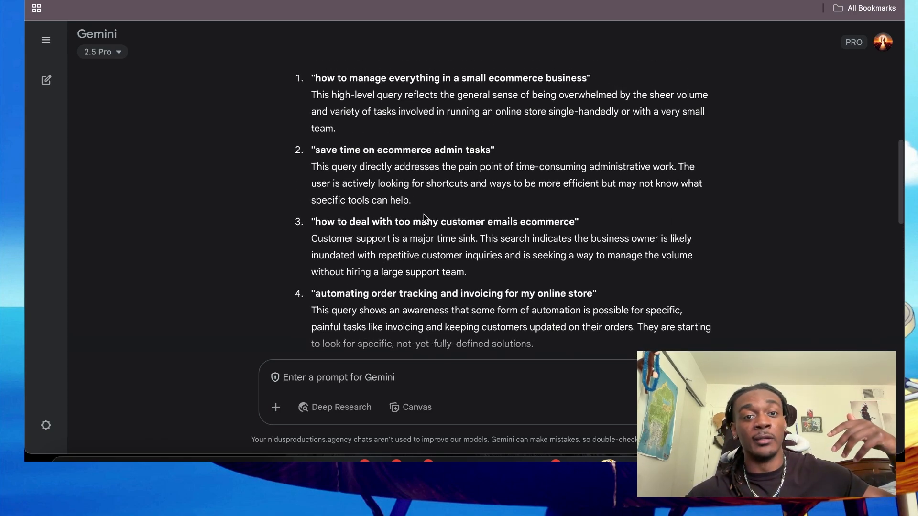
{"action": "scroll", "coordinate": [424, 214], "scroll_direction": "down", "scroll_amount": 14}
{"action": "scroll", "coordinate": [424, 214], "scroll_direction": "down", "scroll_amount": 6}
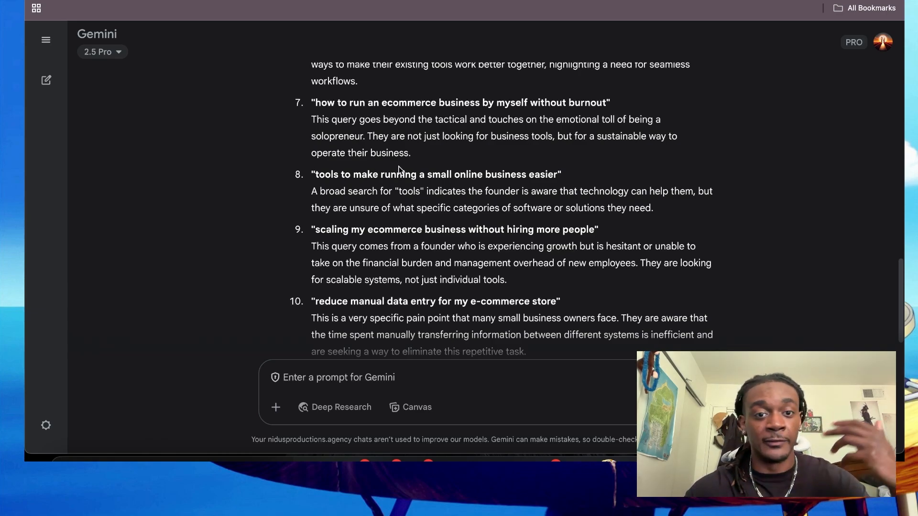
{"action": "scroll", "coordinate": [398, 170], "scroll_direction": "down", "scroll_amount": 2}
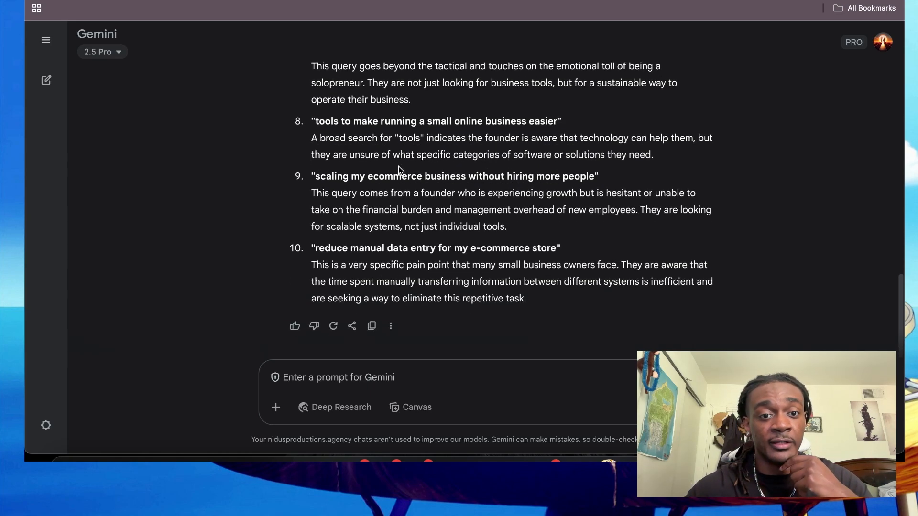
{"action": "scroll", "coordinate": [398, 170], "scroll_direction": "up", "scroll_amount": 2}
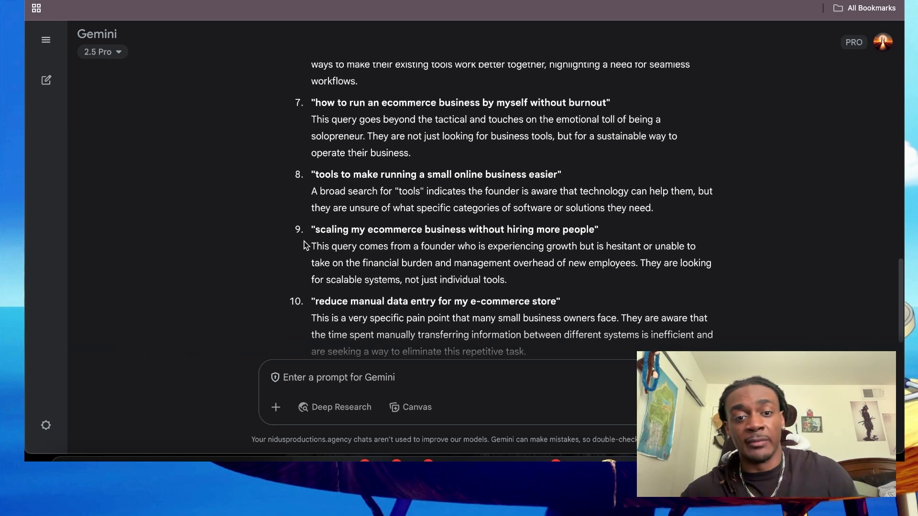
{"action": "left_click_drag", "start_coordinate": [314, 299], "coordinate": [558, 299]}
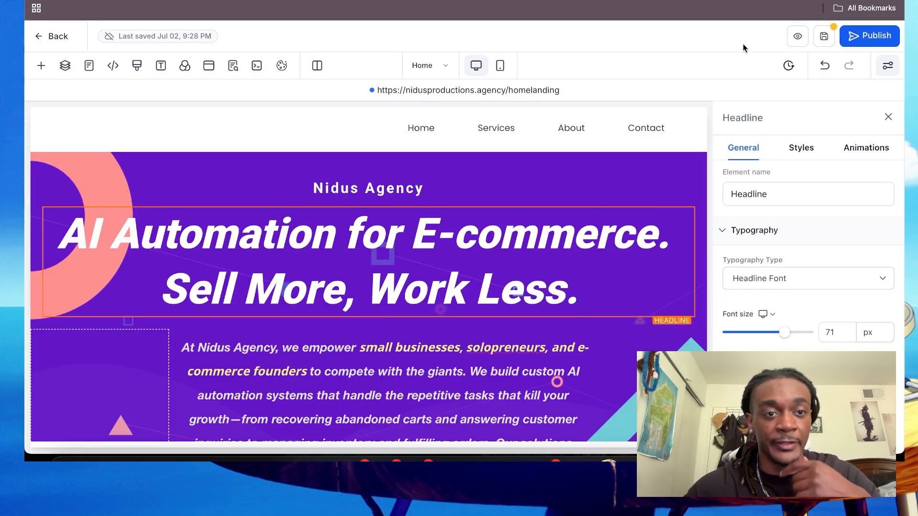
Step: Review the current headline and sub-headline paragraph in the Home page's hero section in the website builder
{"action": "scroll", "coordinate": [598, 152], "scroll_direction": "down", "scroll_amount": 2}
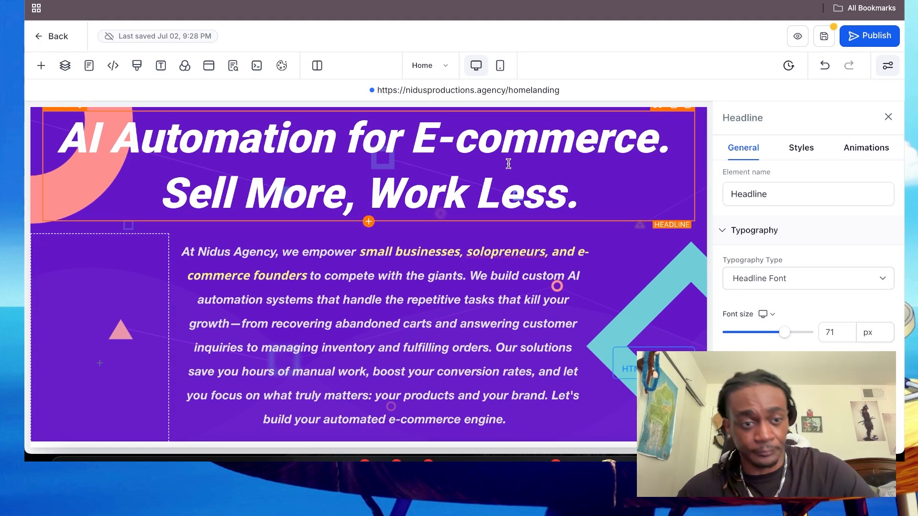
{"action": "scroll", "coordinate": [456, 191], "scroll_direction": "up", "scroll_amount": 1}
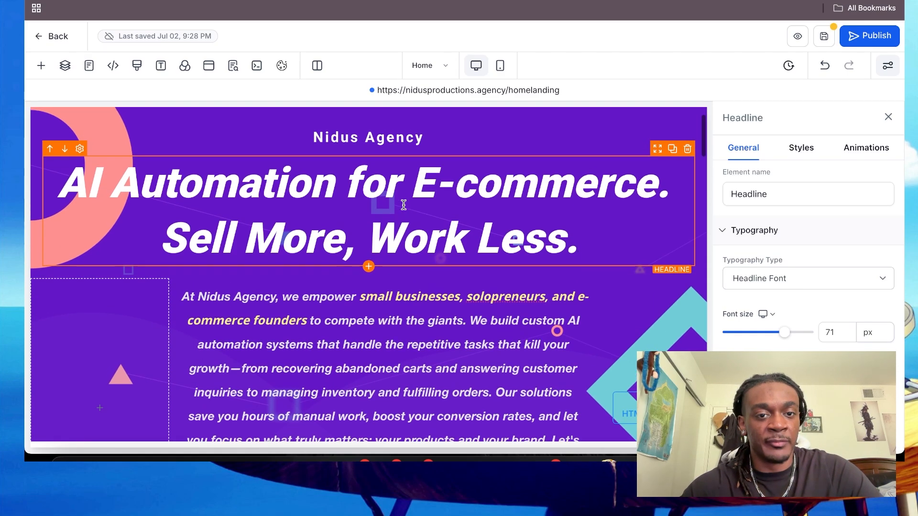
{"action": "scroll", "coordinate": [369, 196], "scroll_direction": "down", "scroll_amount": 2}
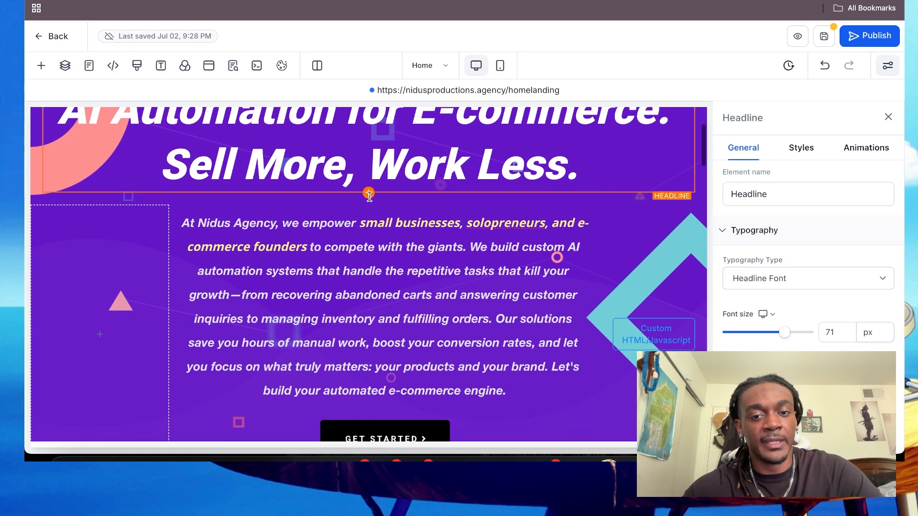
{"action": "scroll", "coordinate": [381, 253], "scroll_direction": "down", "scroll_amount": 1}
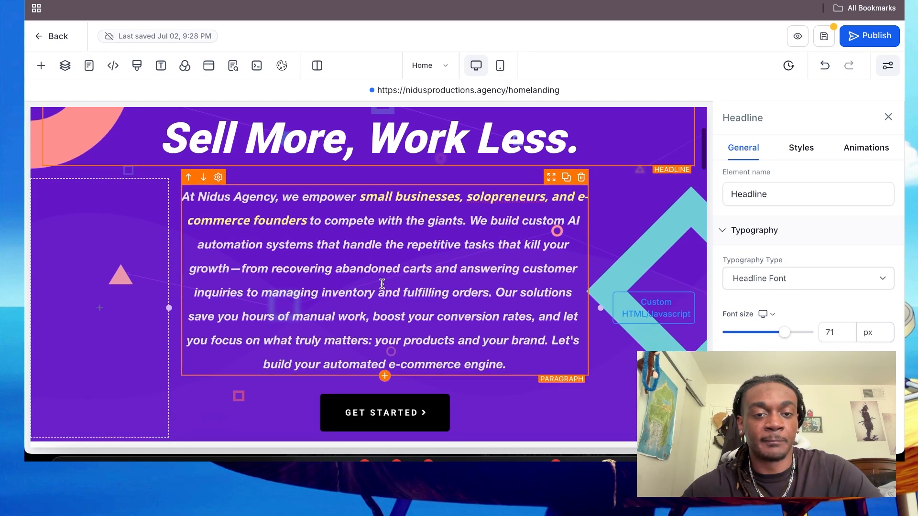
{"action": "scroll", "coordinate": [382, 282], "scroll_direction": "up", "scroll_amount": 2}
{"action": "scroll", "coordinate": [382, 284], "scroll_direction": "down", "scroll_amount": 1}
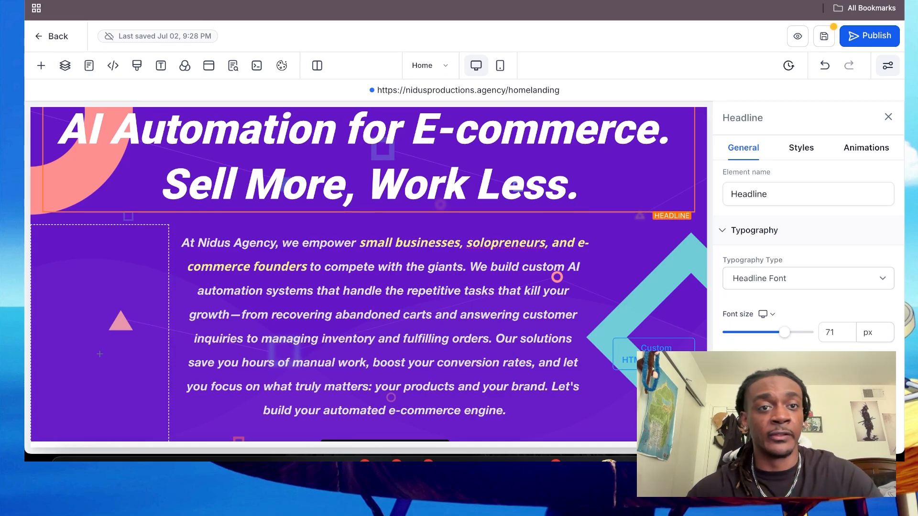
Step: Switch to Gemini and submit the current copy, requesting an emotionally resonant headline with 'E-commerce Automation' and a sub-headline under 25 words covering invoicing, support and inventory
{"action": "key", "text": "ctrl+Tab"}
{"action": "scroll", "coordinate": [321, 330], "scroll_direction": "up", "scroll_amount": 5}
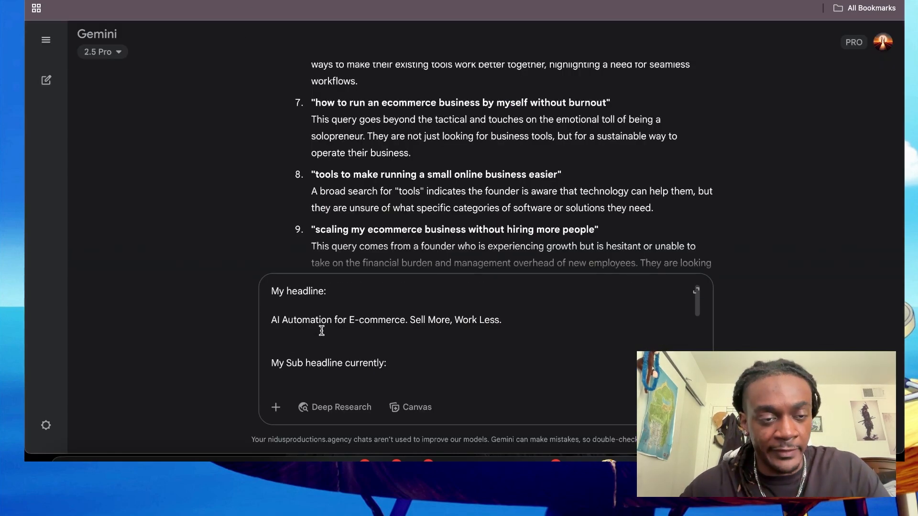
{"action": "scroll", "coordinate": [321, 331], "scroll_direction": "down", "scroll_amount": 3}
{"action": "scroll", "coordinate": [321, 330], "scroll_direction": "up", "scroll_amount": 2}
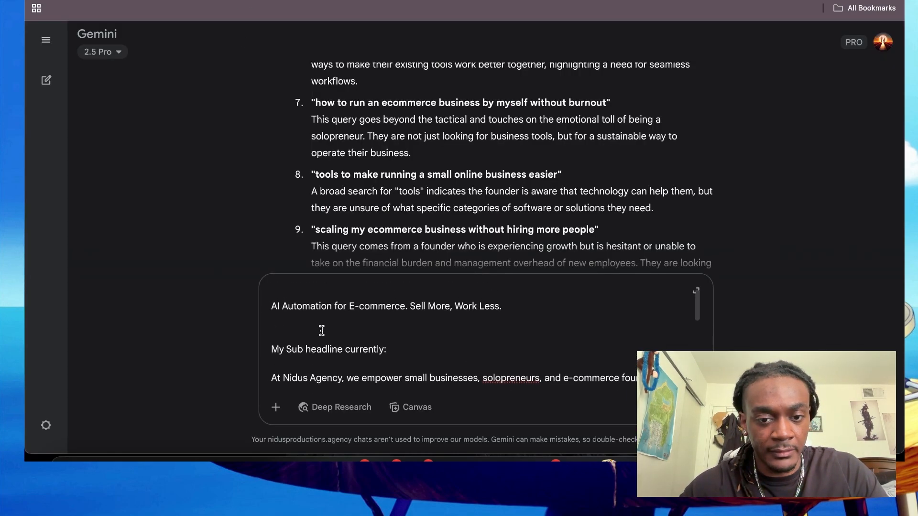
{"action": "scroll", "coordinate": [321, 331], "scroll_direction": "up", "scroll_amount": 1}
{"action": "scroll", "coordinate": [321, 331], "scroll_direction": "down", "scroll_amount": 4}
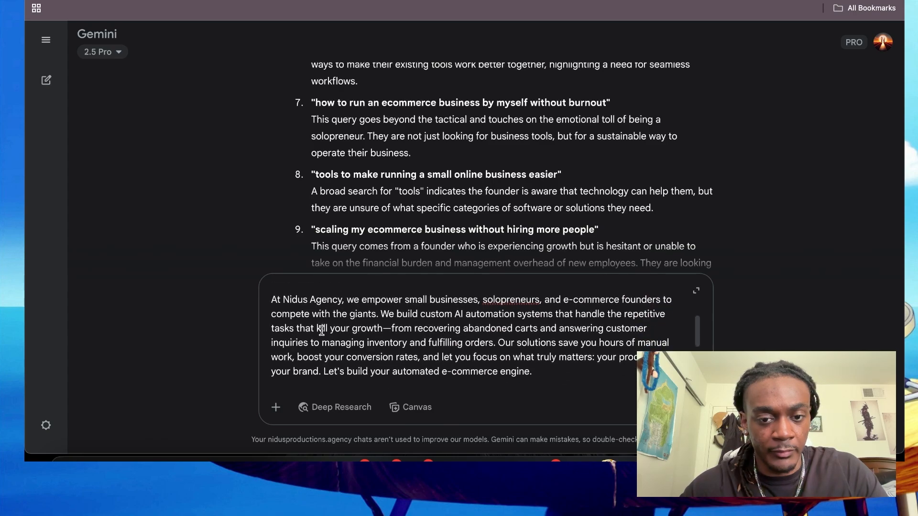
{"action": "type", "text": "Rewrite my homepage headline and sub-headline. The new headline needs to be more emotionally resonant and include the keyword 'E-commerce Automation.' The sub-headline should directly mention solving invoicing, customer support, and inventory issues in under 25 words."}
{"action": "scroll", "coordinate": [321, 330], "scroll_direction": "up", "scroll_amount": 1}
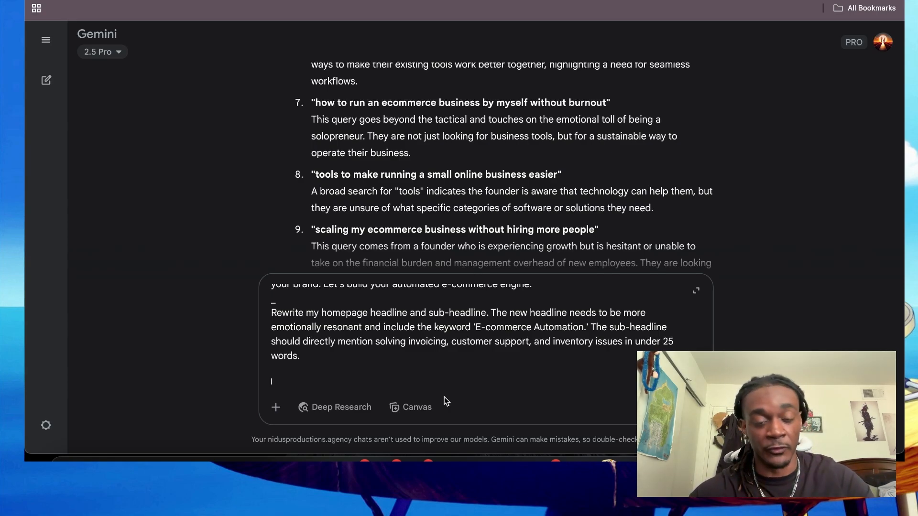
{"action": "key", "text": "Return"}
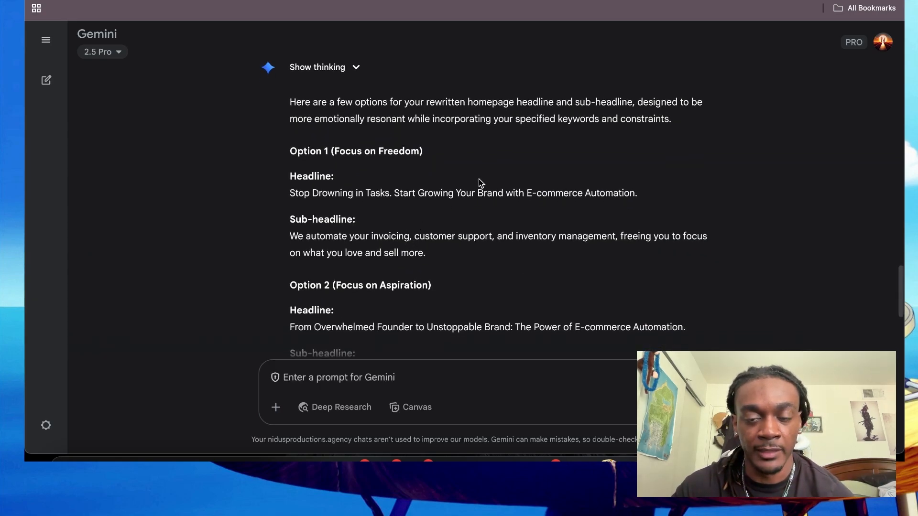
Step: Compare the rewritten options and copy the Option 1 headline "Stop Drowning in Tasks. Start Growing Your Brand with E-commerce Automation."
{"action": "scroll", "coordinate": [375, 246], "scroll_direction": "down", "scroll_amount": 2}
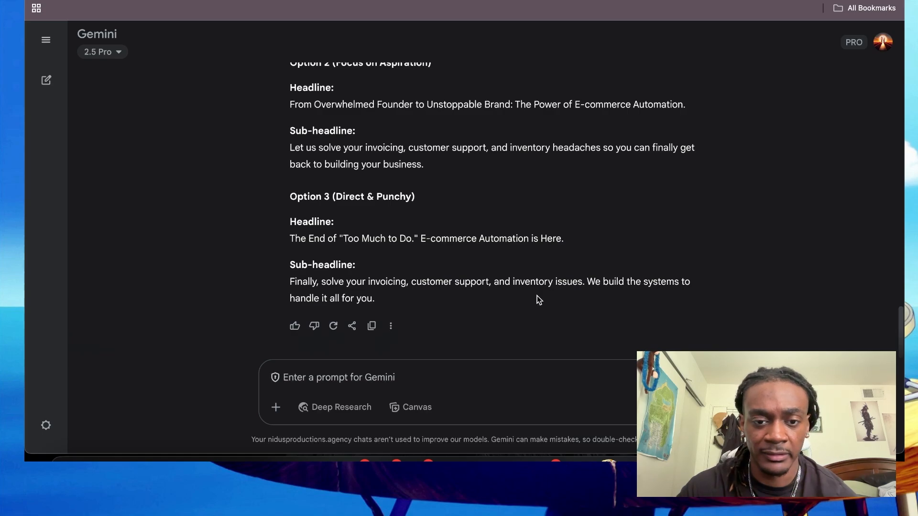
{"action": "scroll", "coordinate": [537, 300], "scroll_direction": "up", "scroll_amount": 6}
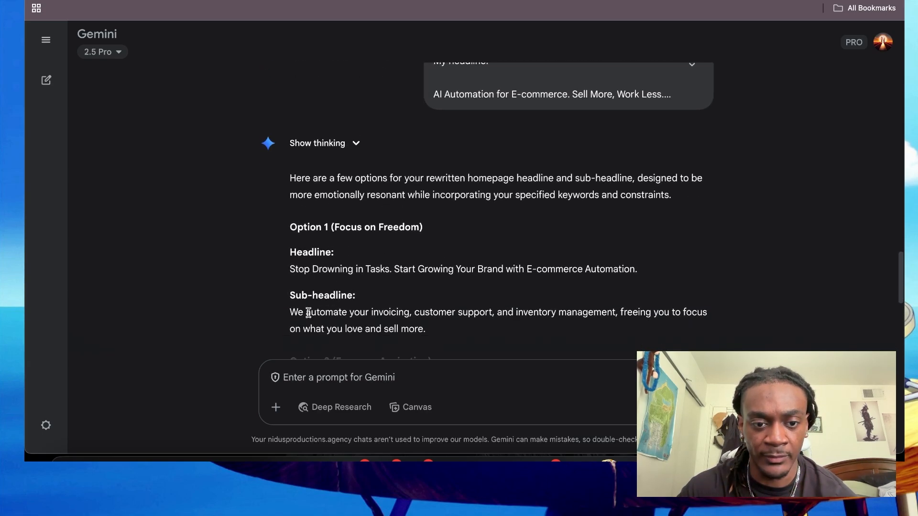
{"action": "scroll", "coordinate": [311, 263], "scroll_direction": "down", "scroll_amount": 1}
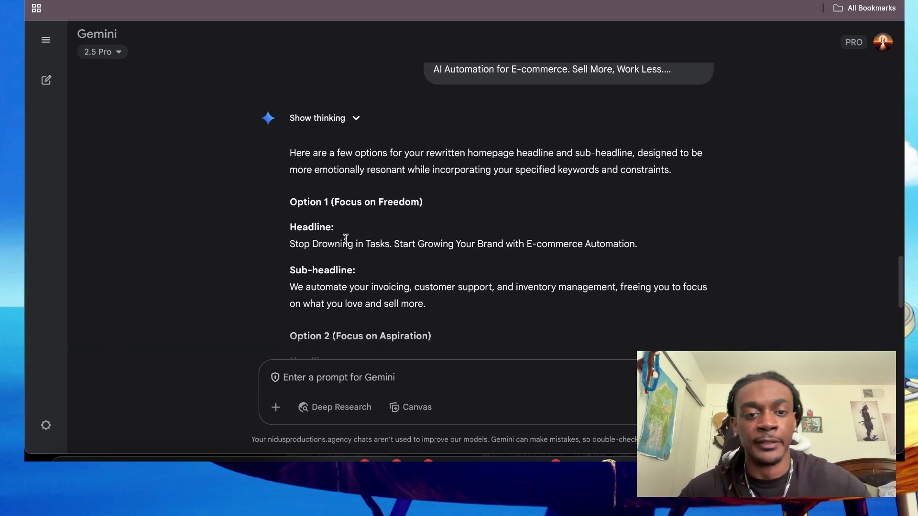
{"action": "triple_click", "coordinate": [470, 244]}
{"action": "key", "text": "ctrl+c"}
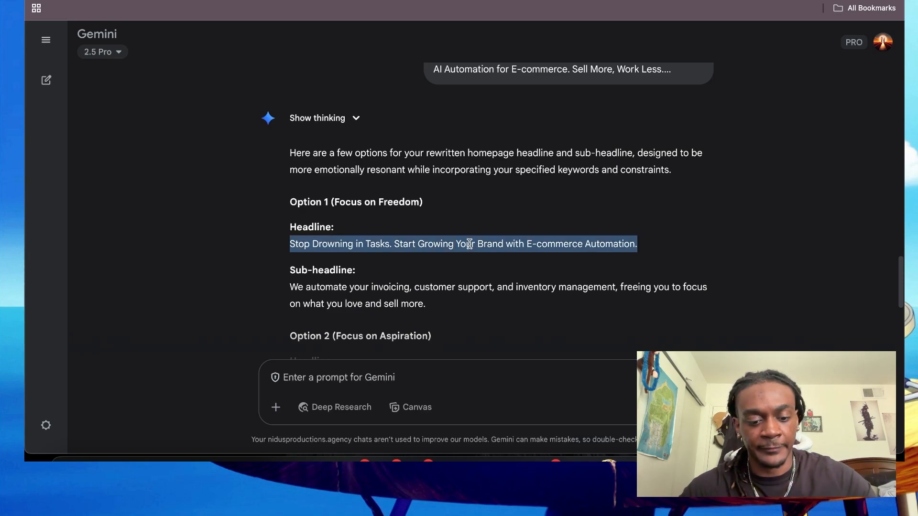
Step: Switch to the website builder, replace the hero headline with "Stop Drowning in Tasks. Start Growing Your Brand with E-commerce Automation." and break the line before "E-commerce"
{"action": "key", "text": "ctrl+Tab"}
{"action": "triple_click", "coordinate": [341, 131]}
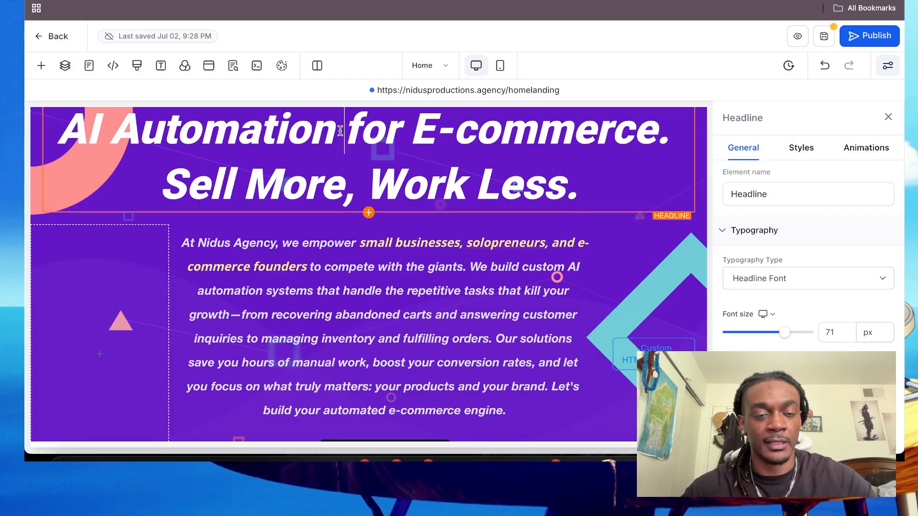
{"action": "key", "text": "ctrl+v"}
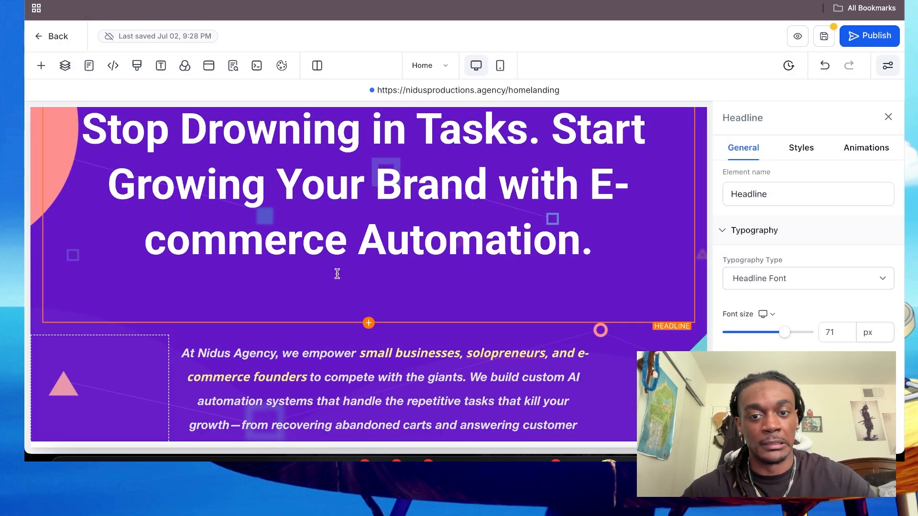
{"action": "scroll", "coordinate": [334, 276], "scroll_direction": "up", "scroll_amount": 3}
{"action": "scroll", "coordinate": [334, 276], "scroll_direction": "down", "scroll_amount": 2}
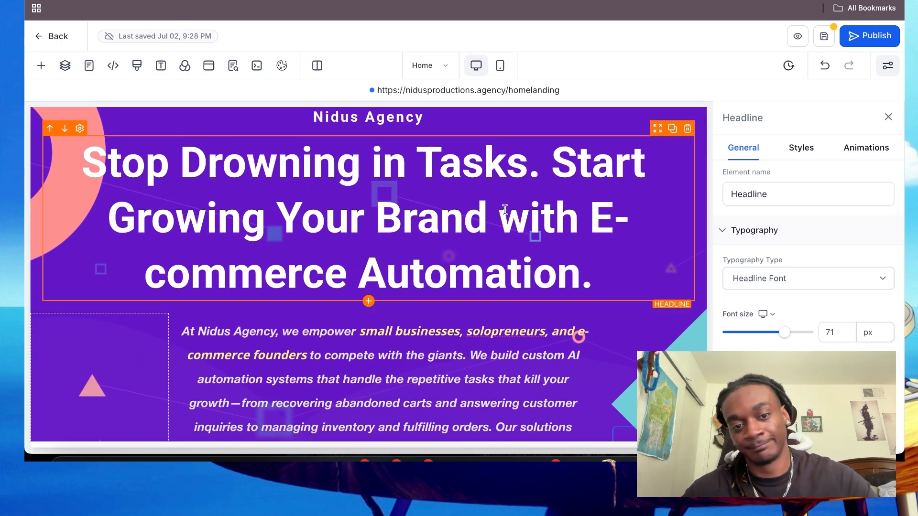
{"action": "left_click", "coordinate": [584, 216]}
{"action": "key", "text": "Return"}
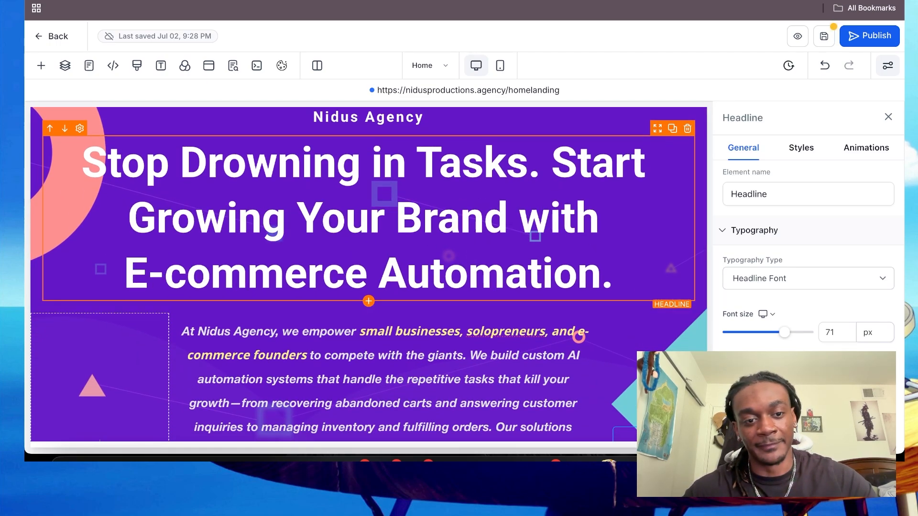
Step: Compare the Home page's current sub-headline paragraph with the Option 1 sub-headline in Gemini
{"action": "left_click", "coordinate": [579, 335]}
{"action": "scroll", "coordinate": [457, 361], "scroll_direction": "down", "scroll_amount": 2}
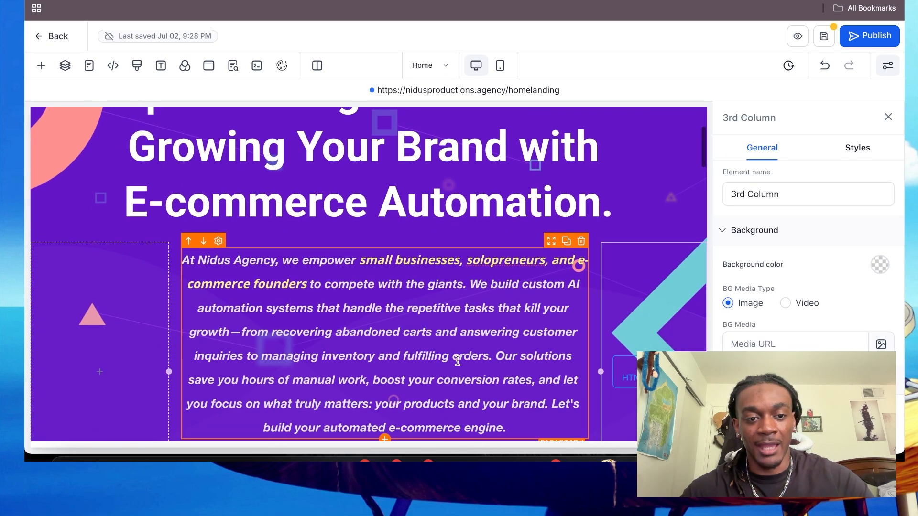
{"action": "scroll", "coordinate": [457, 361], "scroll_direction": "down", "scroll_amount": 1}
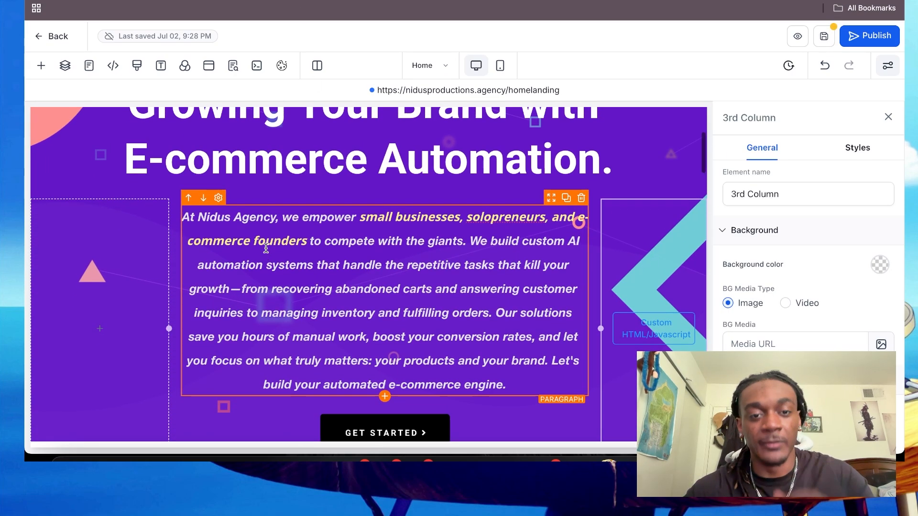
{"action": "scroll", "coordinate": [266, 248], "scroll_direction": "up", "scroll_amount": 3}
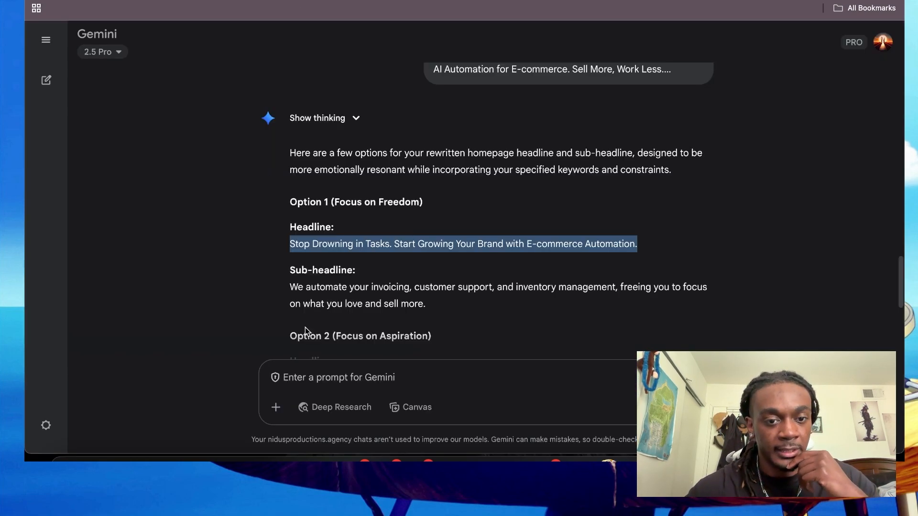
{"action": "scroll", "coordinate": [305, 328], "scroll_direction": "down", "scroll_amount": 1}
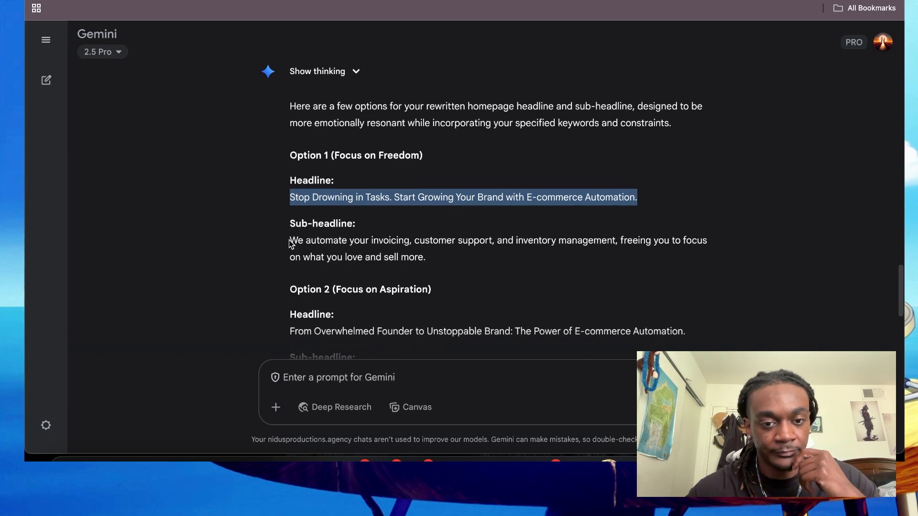
{"action": "left_click_drag", "start_coordinate": [290, 241], "coordinate": [340, 247]}
{"action": "left_click", "coordinate": [340, 247]}
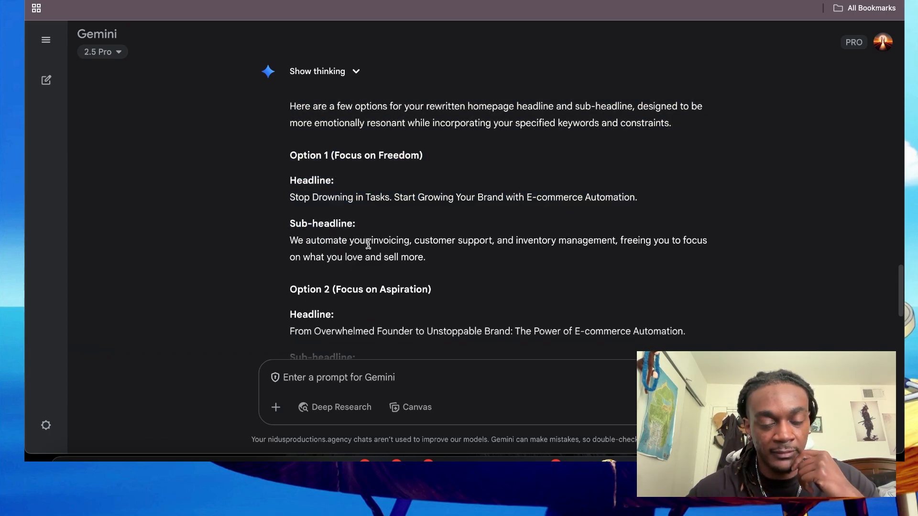
Step: Start a Gemini follow-up prompt with "I like this sub headline:" followed by the copied Option 1 sub-headline about invoicing, customer support and inventory management
{"action": "left_click", "coordinate": [330, 376]}
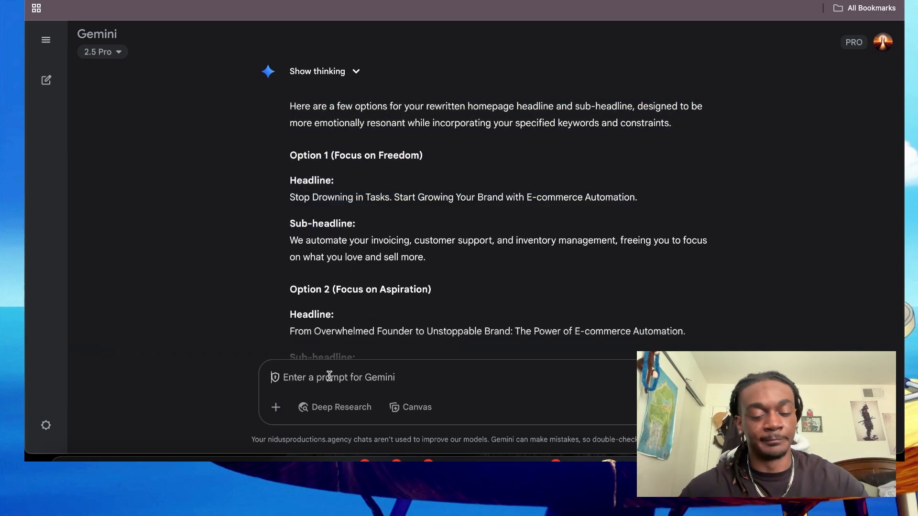
{"action": "type", "text": "I li"}
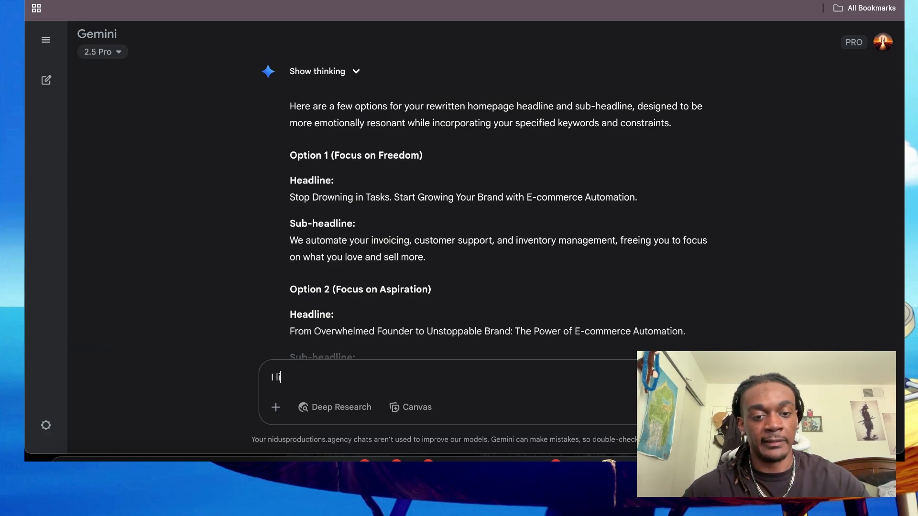
{"action": "type", "text": "ke this sub"}
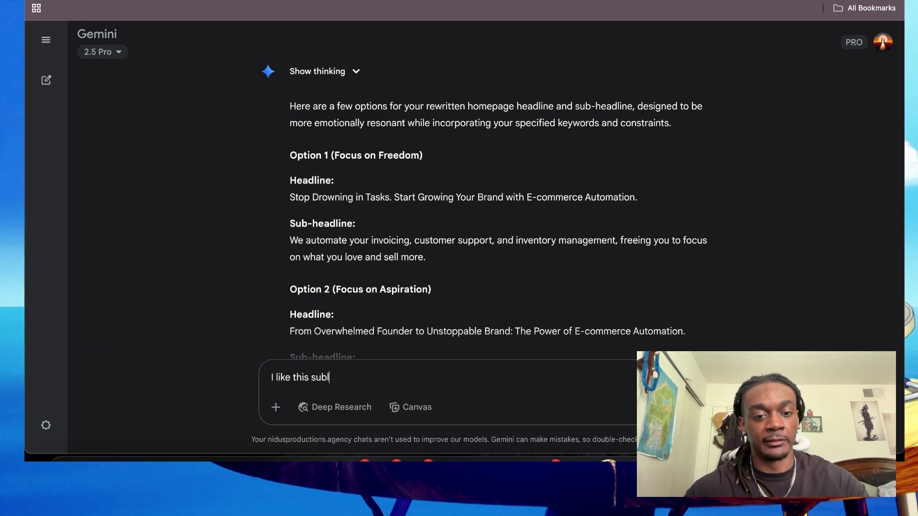
{"action": "type", "text": "headline"}
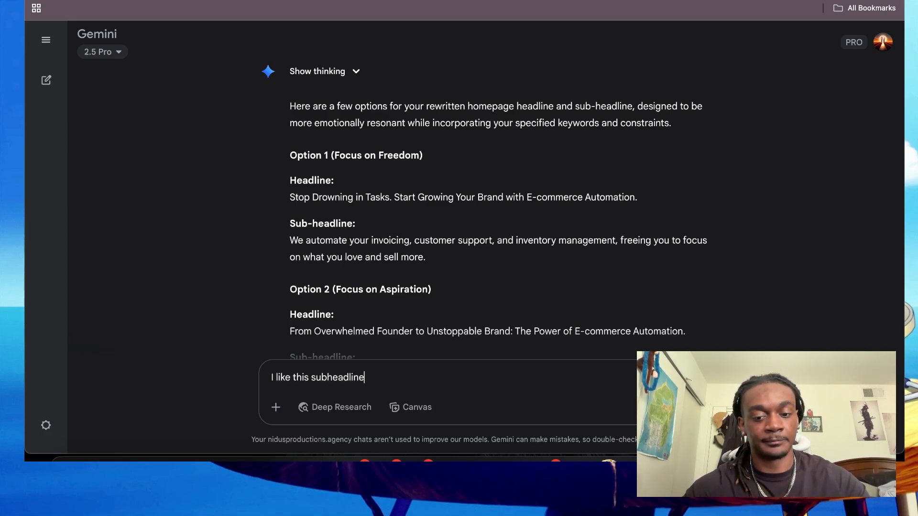
{"action": "type", "text": ":"}
{"action": "key", "text": "shift+Return"}
{"action": "key", "text": "shift+Return"}
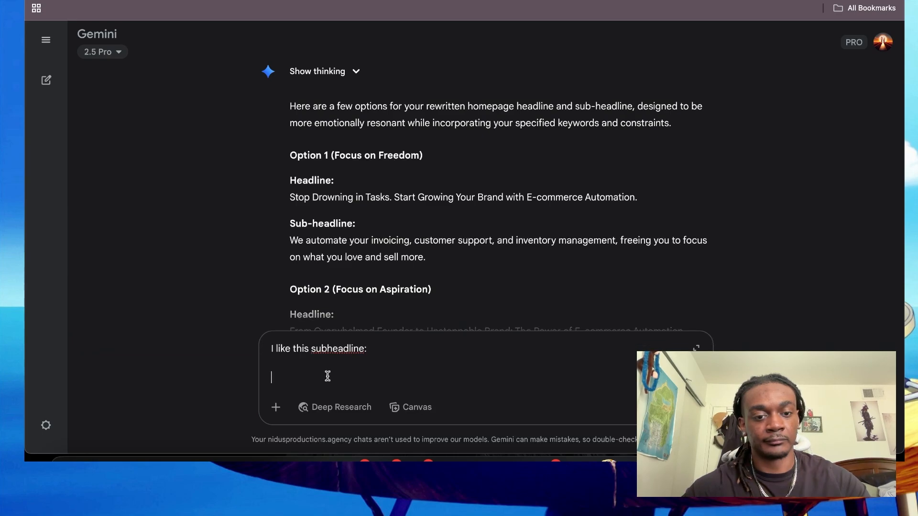
{"action": "left_click", "coordinate": [327, 349]}
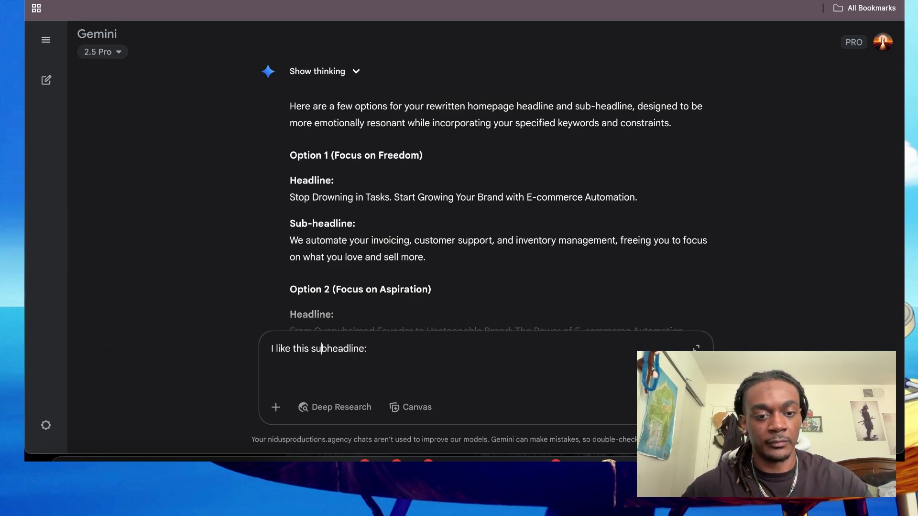
{"action": "triple_click", "coordinate": [326, 241]}
{"action": "key", "text": "ctrl+c"}
{"action": "left_click", "coordinate": [307, 371]}
{"action": "key", "text": "ctrl+v"}
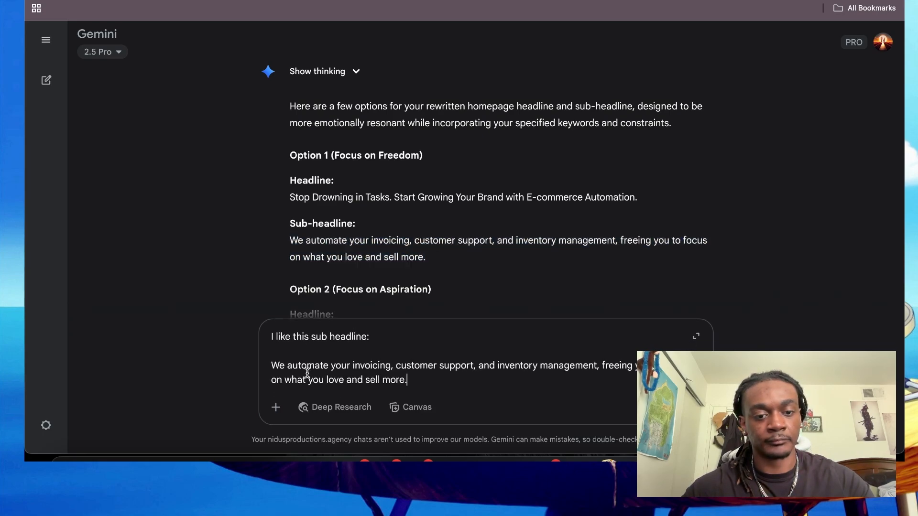
Step: Add the request "Let's also mention how we can find custom solutions for their business" below the quoted sub-headline and submit the prompt
{"action": "type", "text": "-"}
{"action": "key", "text": "shift+Return"}
{"action": "key", "text": "shift+Return"}
{"action": "type", "text": "L"}
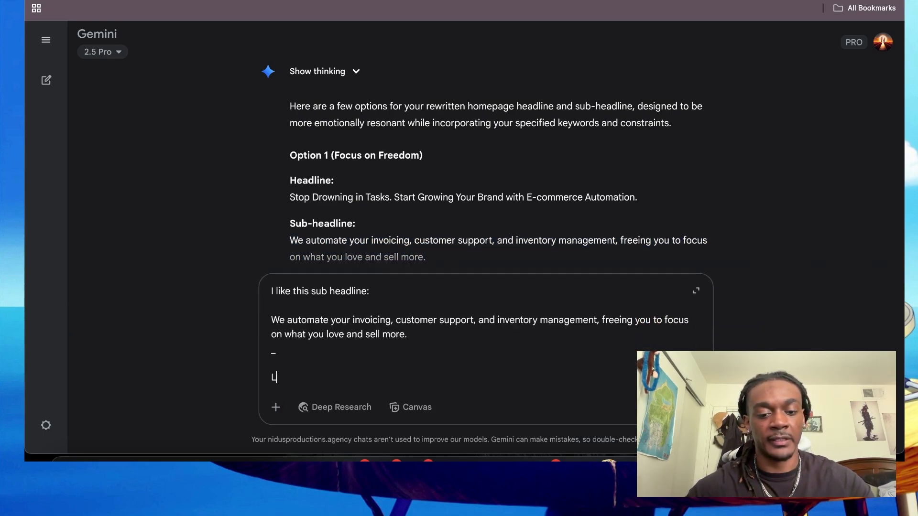
{"action": "type", "text": "et's also men"}
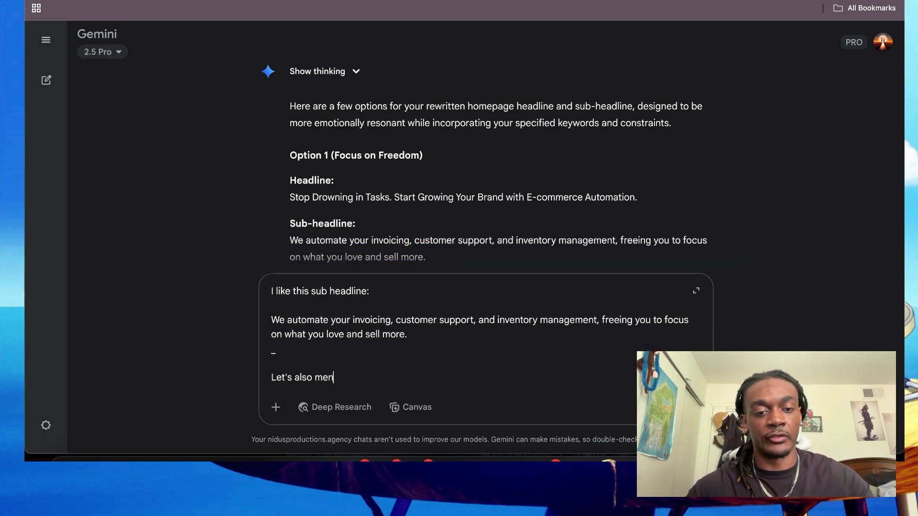
{"action": "type", "text": "tion how a ca"}
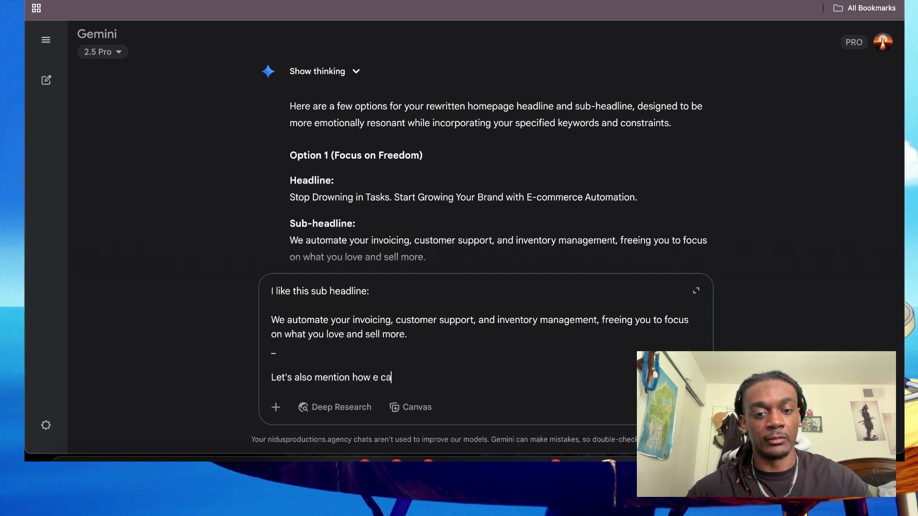
{"action": "key", "text": "BackSpace"}
{"action": "key", "text": "BackSpace"}
{"action": "key", "text": "BackSpace"}
{"action": "key", "text": "BackSpace"}
{"action": "type", "text": "we can"}
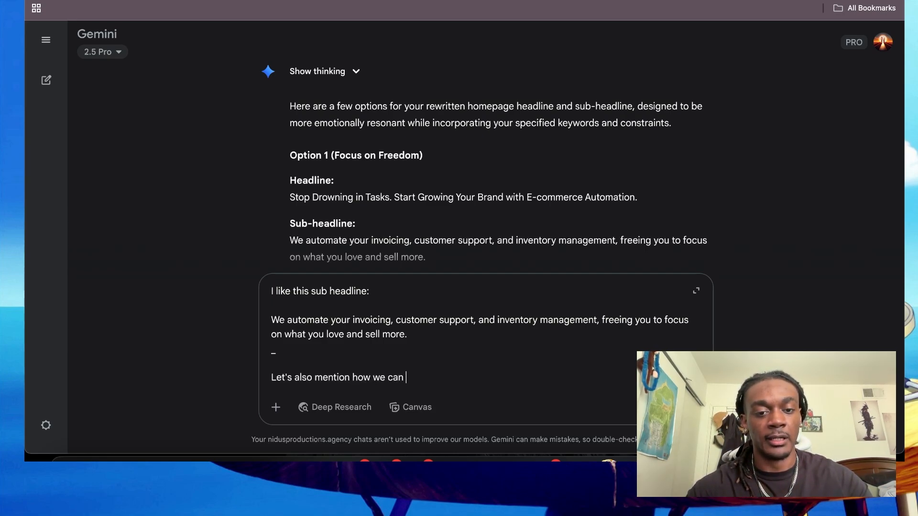
{"action": "type", "text": " find cus"}
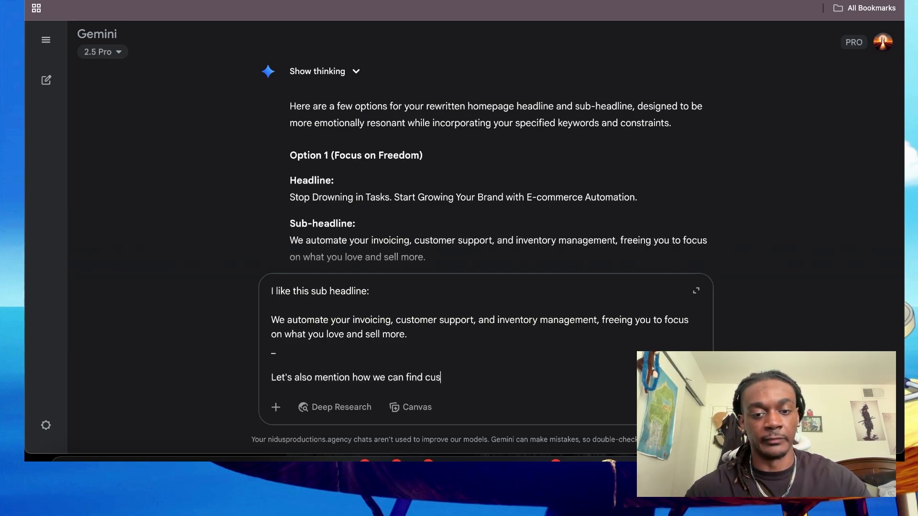
{"action": "type", "text": "tom s"}
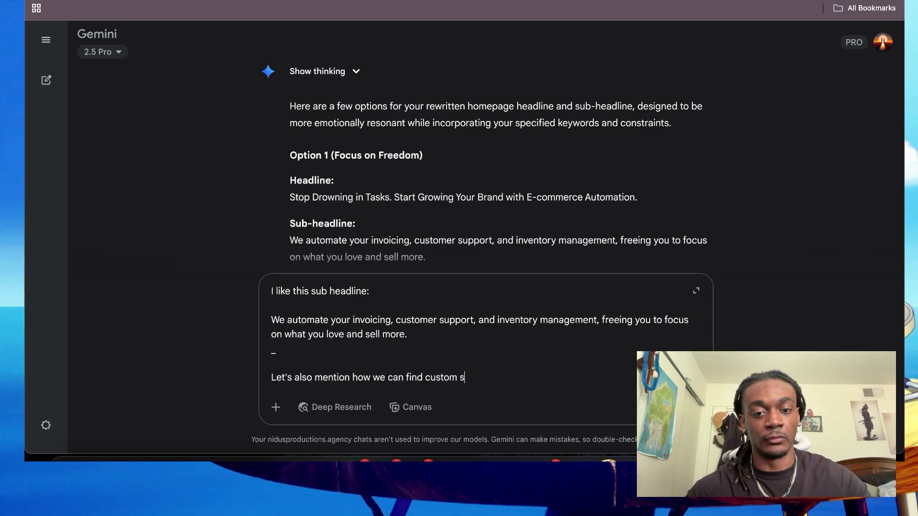
{"action": "type", "text": "olution"}
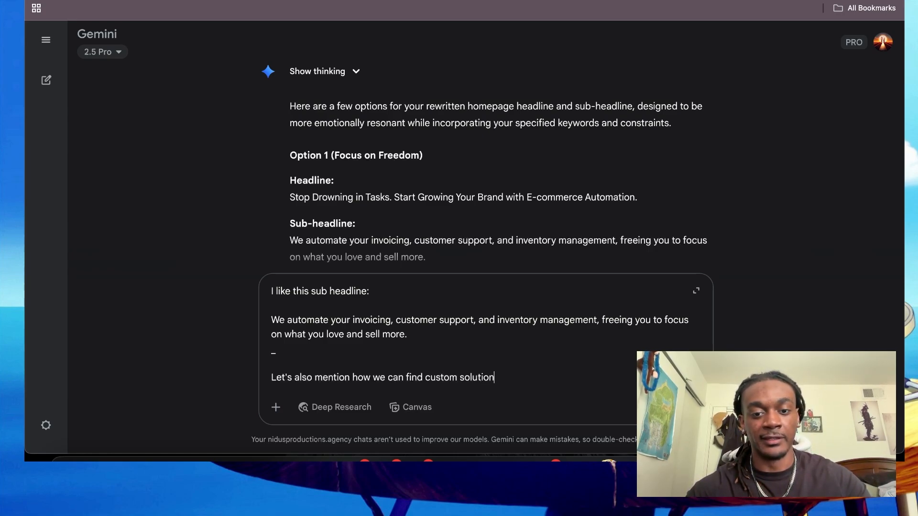
{"action": "type", "text": "s for"}
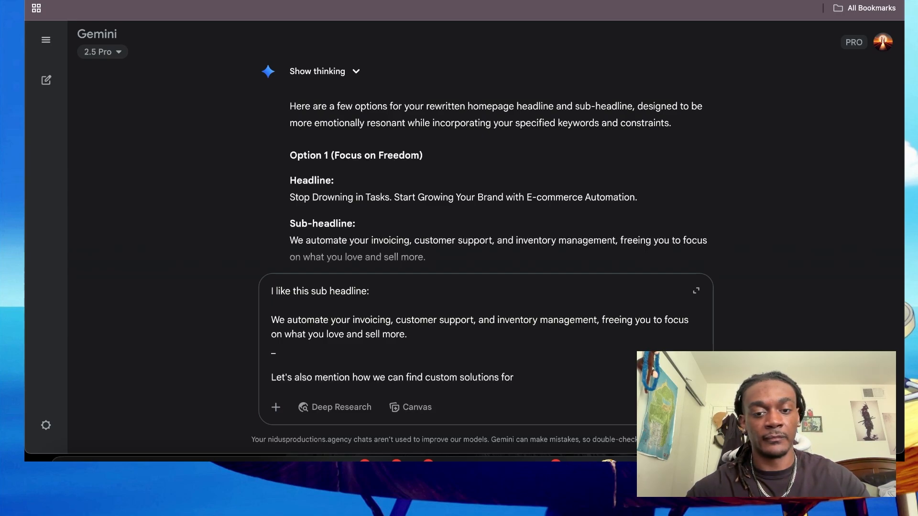
{"action": "type", "text": " youtheir business"}
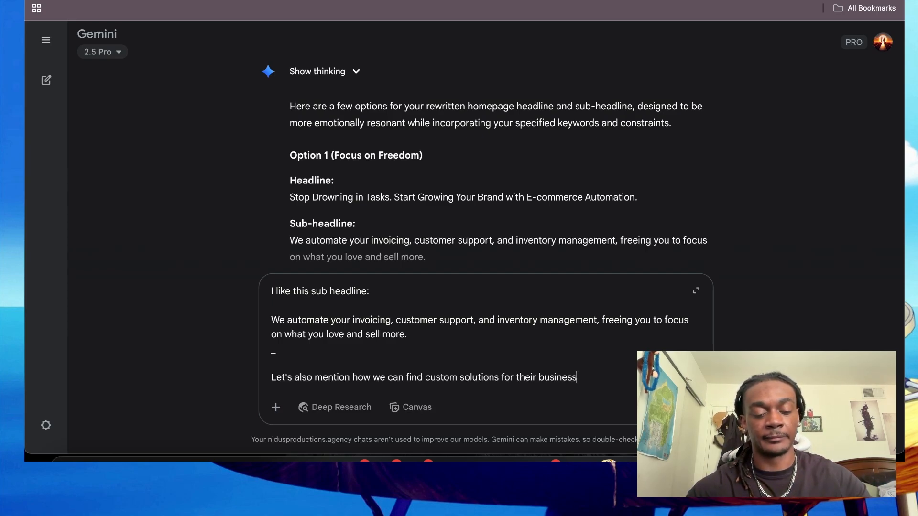
{"action": "key", "text": "Return"}
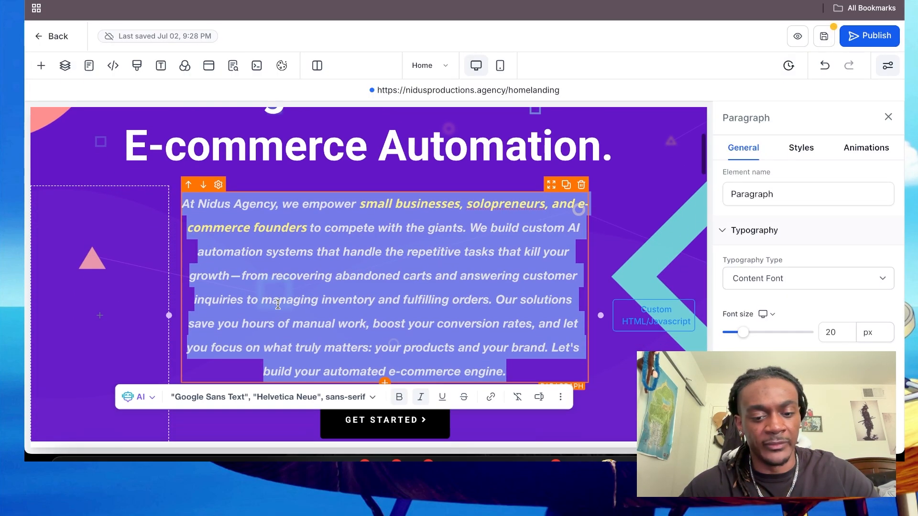
Step: In the website builder, replace the hero paragraph with the sub-headline starting "We find and build the right custom automation" and italicize "find" and "build"
{"action": "type", "text": "We find and build the right custom automation for your invoicing, customer support, and inventory, freeing you to focus on what you love and sell more."}
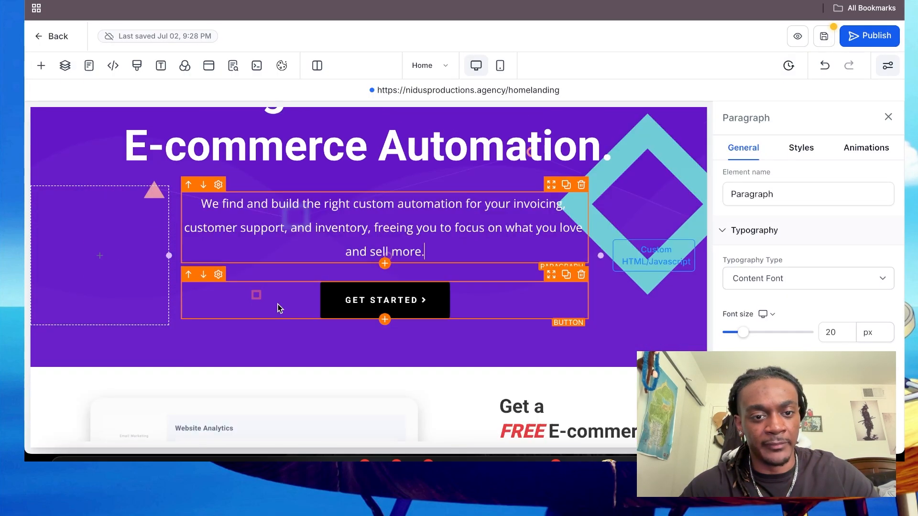
{"action": "double_click", "coordinate": [232, 204]}
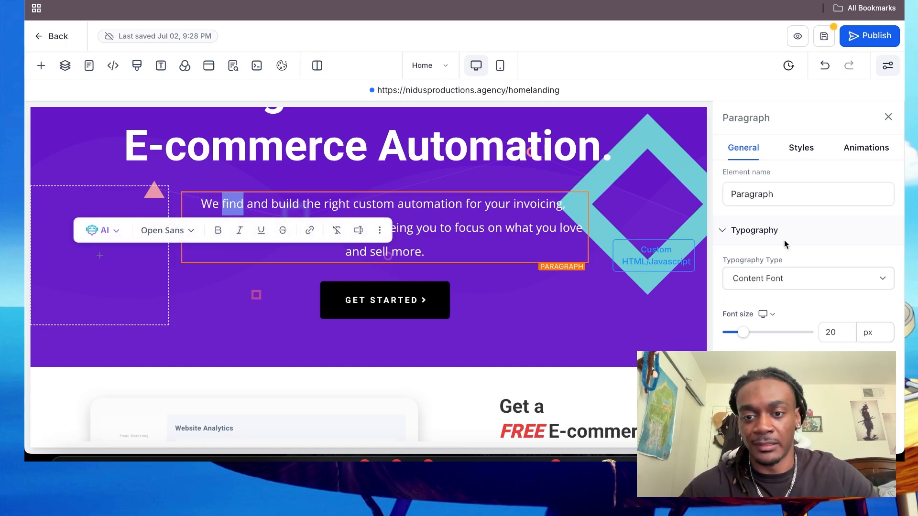
{"action": "scroll", "coordinate": [784, 240], "scroll_direction": "down", "scroll_amount": 6}
{"action": "scroll", "coordinate": [782, 244], "scroll_direction": "down", "scroll_amount": 3}
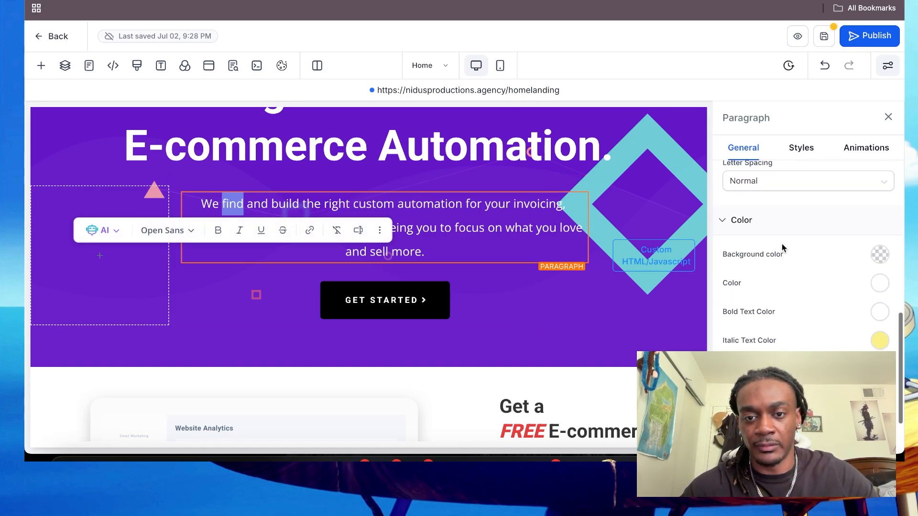
{"action": "left_click", "coordinate": [239, 230]}
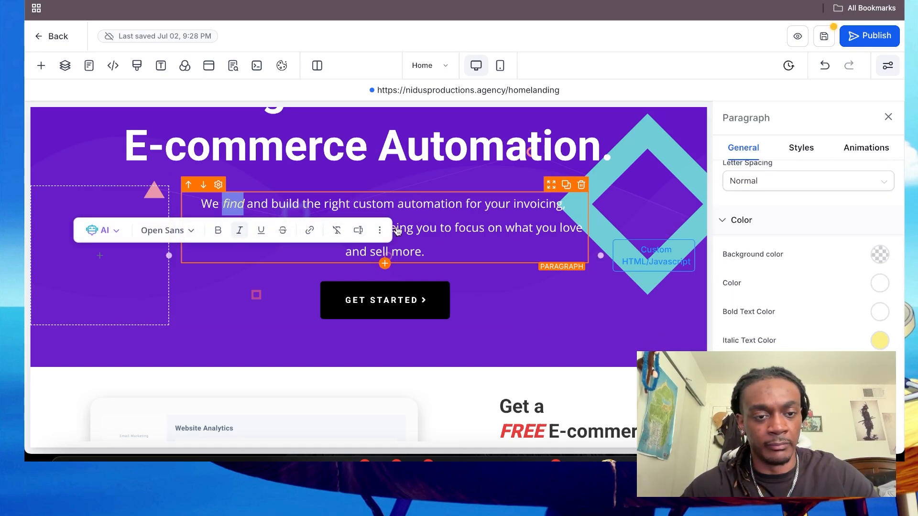
{"action": "left_click", "coordinate": [460, 228]}
{"action": "double_click", "coordinate": [285, 204]}
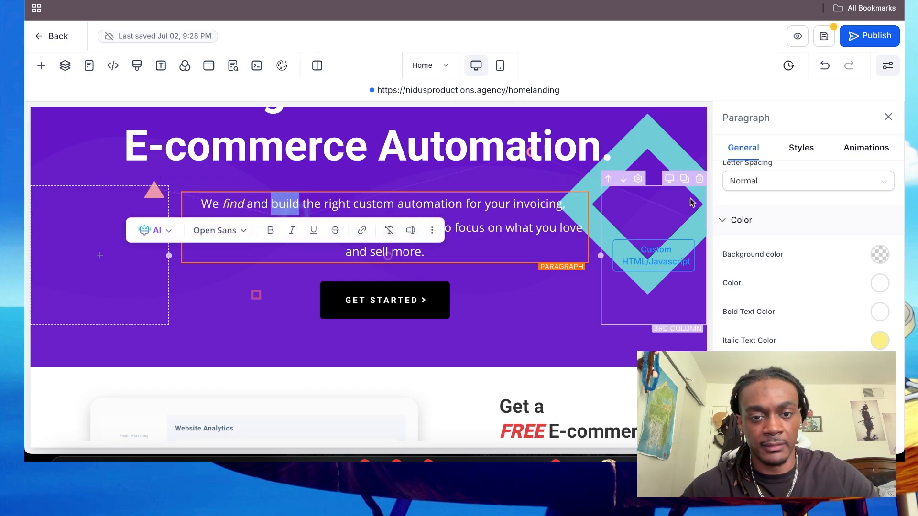
{"action": "left_click", "coordinate": [292, 230]}
{"action": "left_click", "coordinate": [555, 241]}
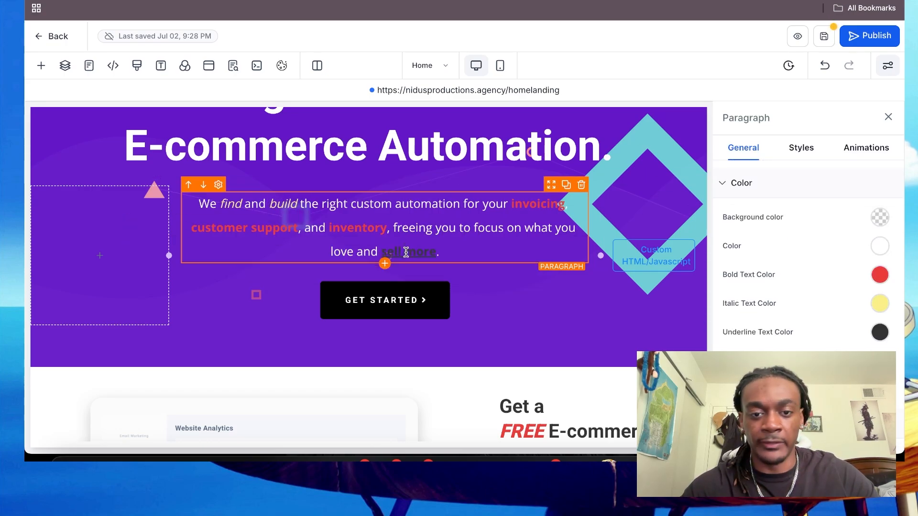
Step: Remove the underline from "sell more" in the hero paragraph and format it as bold italic
{"action": "left_click_drag", "start_coordinate": [381, 251], "coordinate": [437, 252]}
{"action": "left_click", "coordinate": [436, 278]}
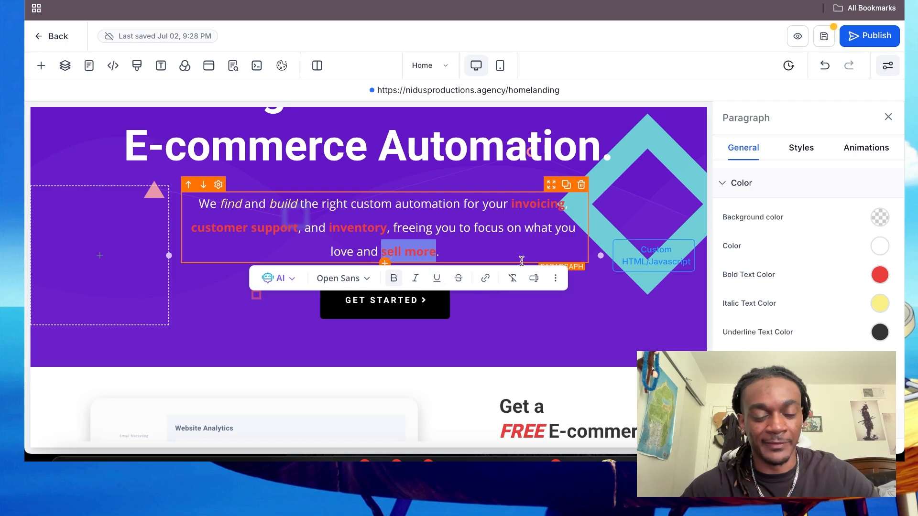
{"action": "left_click", "coordinate": [415, 278]}
{"action": "left_click", "coordinate": [521, 323]}
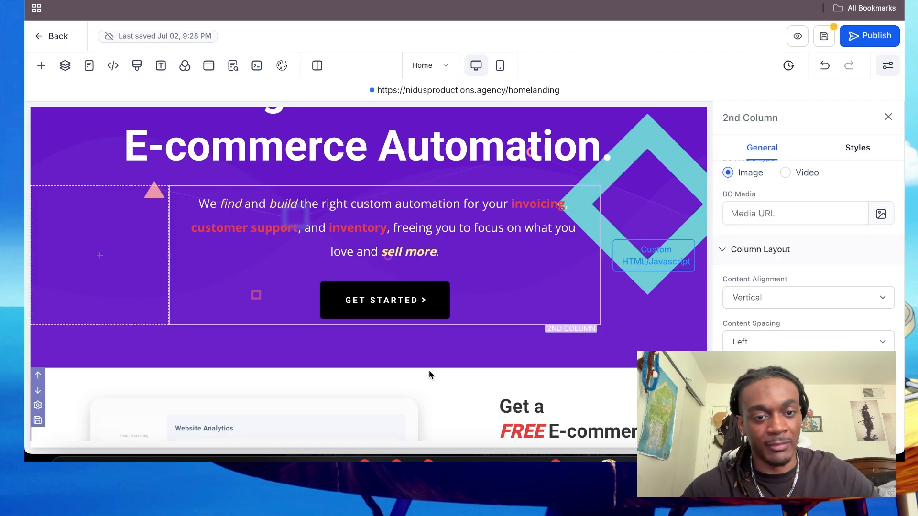
{"action": "scroll", "coordinate": [637, 154], "scroll_direction": "up", "scroll_amount": 1}
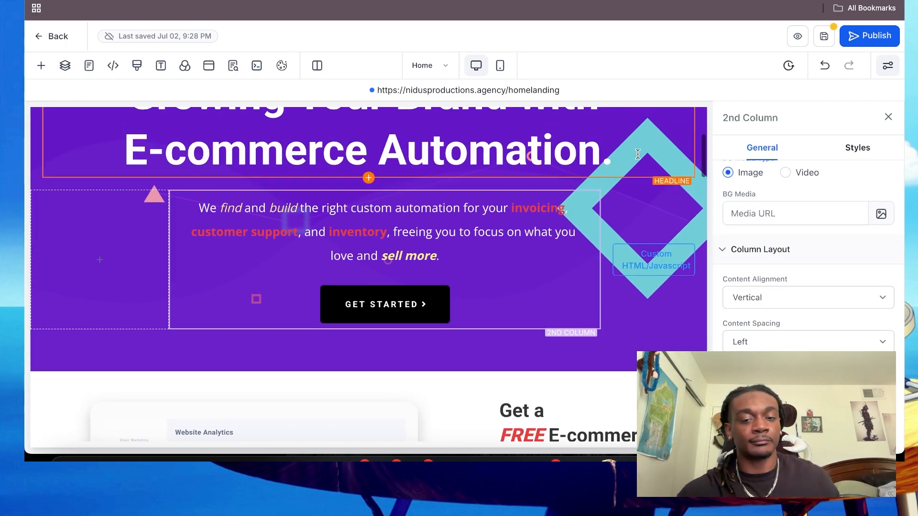
{"action": "scroll", "coordinate": [638, 154], "scroll_direction": "up", "scroll_amount": 3}
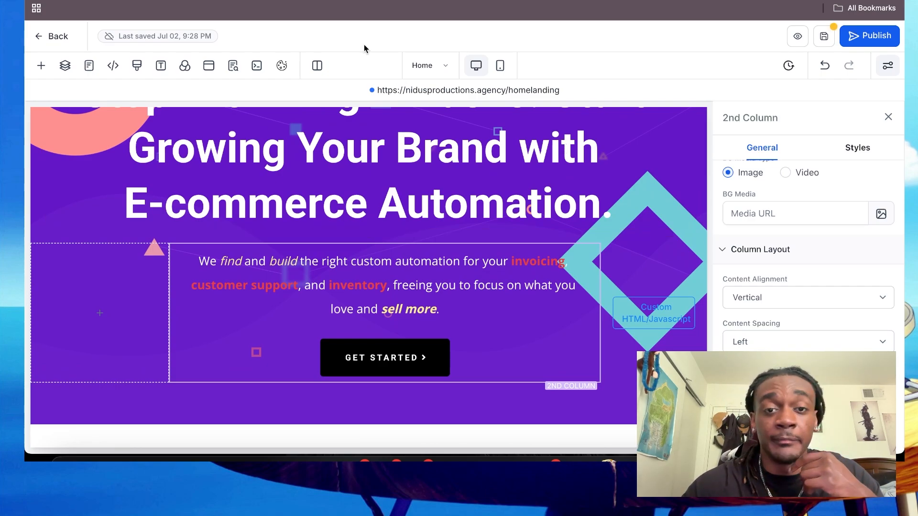
{"action": "scroll", "coordinate": [365, 243], "scroll_direction": "up", "scroll_amount": 5}
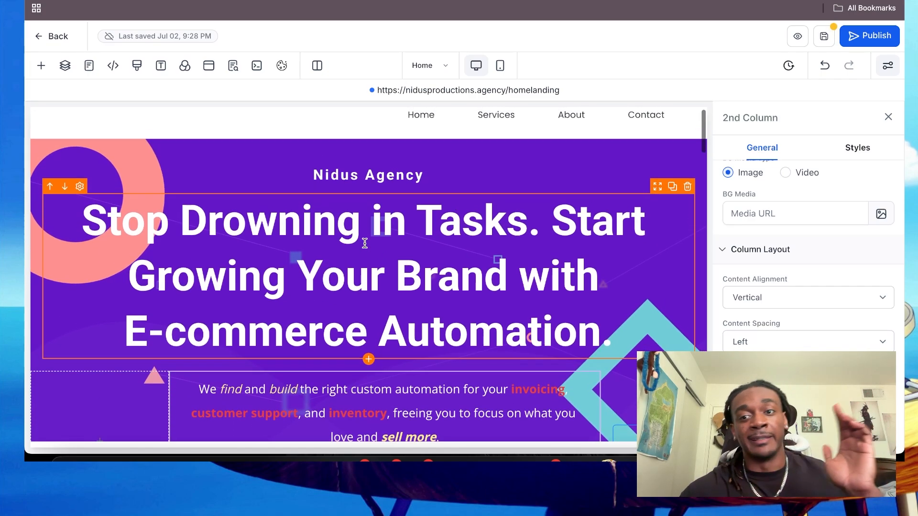
{"action": "scroll", "coordinate": [365, 243], "scroll_direction": "down", "scroll_amount": 2}
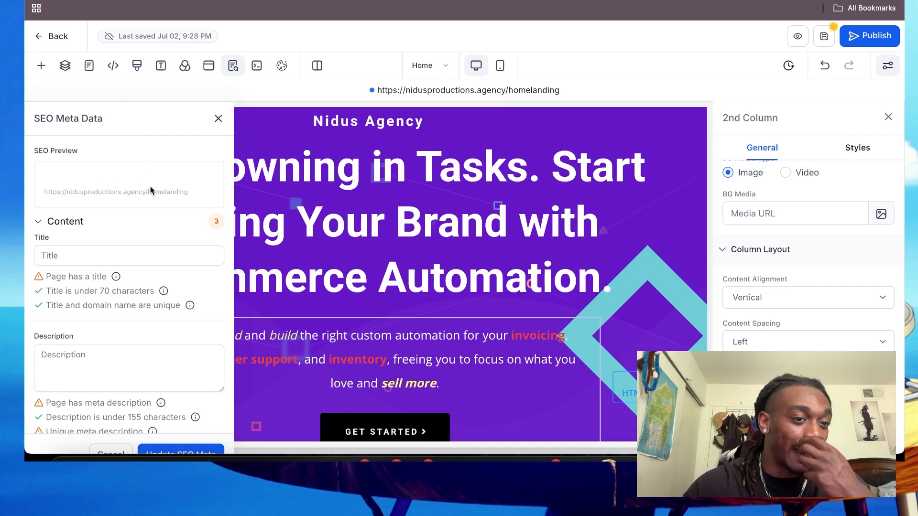
Step: Open the page's SEO meta data settings and examine the fields from title and description through to language
{"action": "left_click", "coordinate": [110, 256]}
{"action": "scroll", "coordinate": [112, 259], "scroll_direction": "down", "scroll_amount": 2}
{"action": "scroll", "coordinate": [108, 326], "scroll_direction": "down", "scroll_amount": 6}
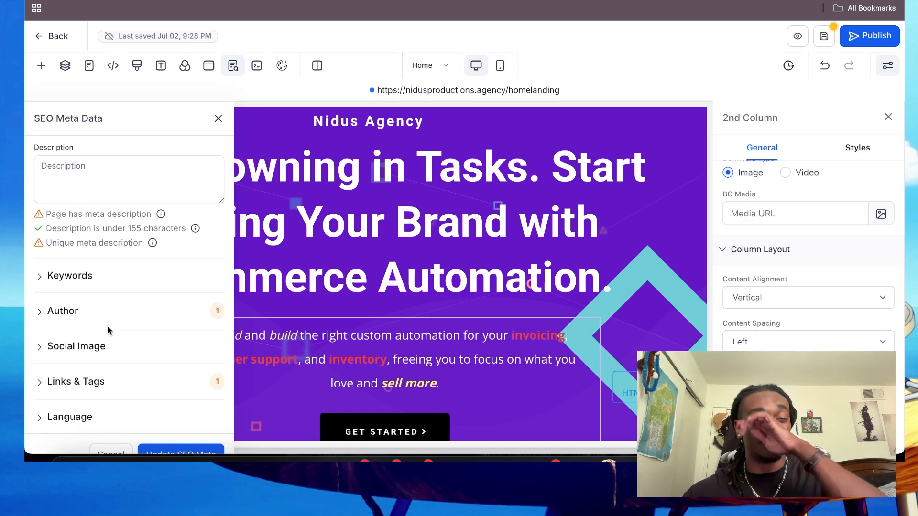
{"action": "left_click", "coordinate": [127, 185]}
{"action": "scroll", "coordinate": [128, 185], "scroll_direction": "up", "scroll_amount": 2}
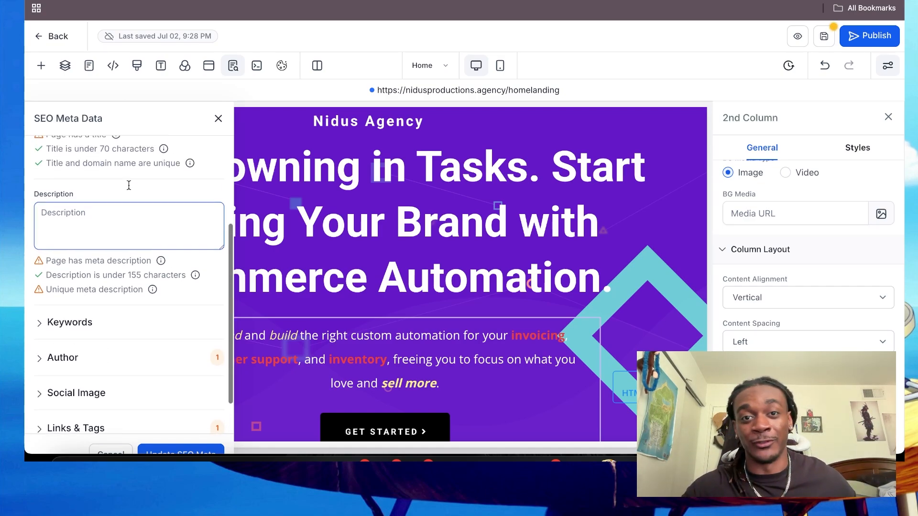
{"action": "scroll", "coordinate": [129, 185], "scroll_direction": "up", "scroll_amount": 3}
{"action": "left_click", "coordinate": [113, 254]}
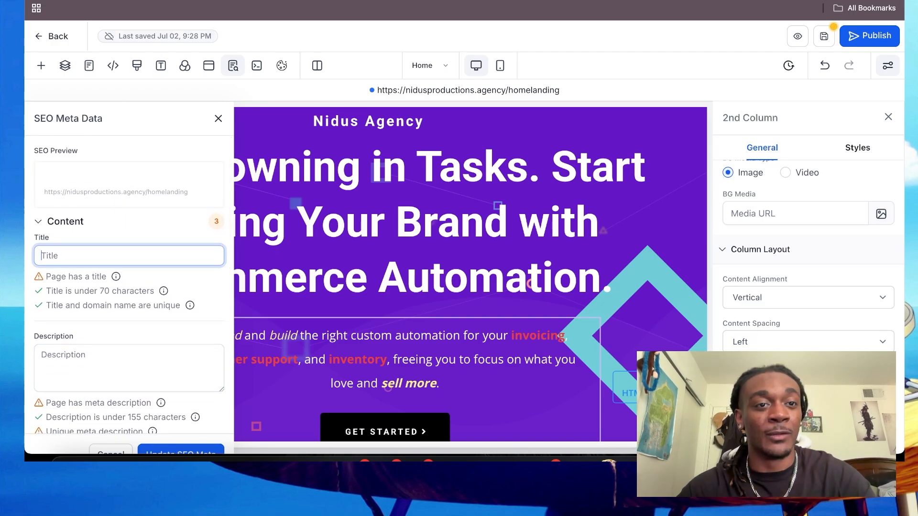
Step: Check the meta title and description prompt drafted in Gemini, and expand the Keywords section of the builder's SEO meta data
{"action": "left_click", "coordinate": [158, 1]}
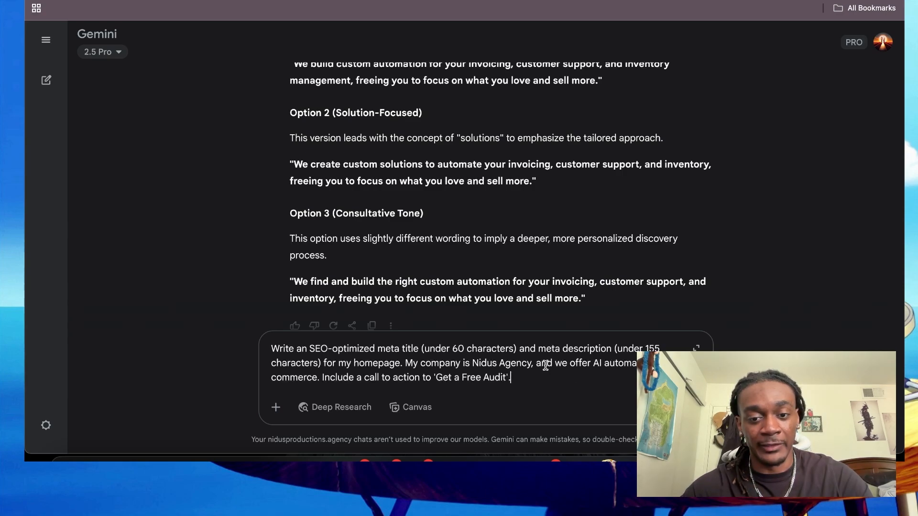
{"action": "left_click", "coordinate": [158, 1]}
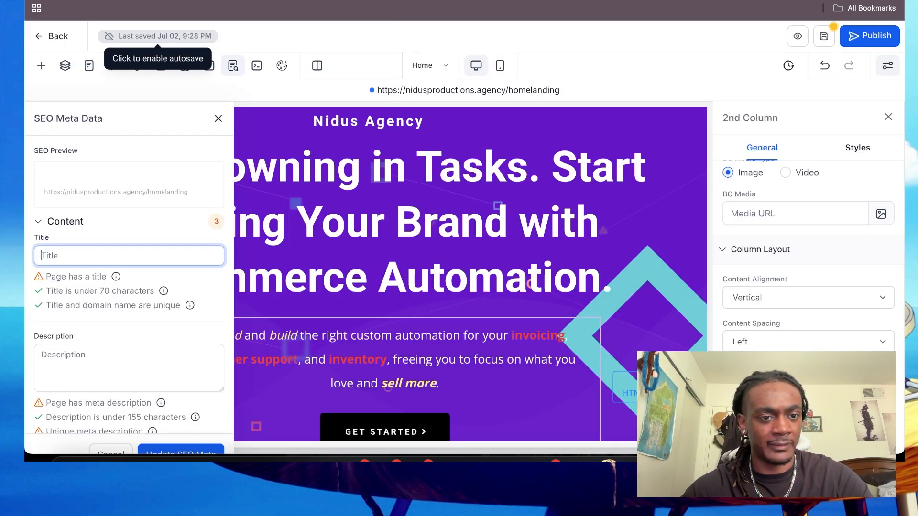
{"action": "scroll", "coordinate": [113, 373], "scroll_direction": "down", "scroll_amount": 2}
{"action": "scroll", "coordinate": [112, 373], "scroll_direction": "down", "scroll_amount": 2}
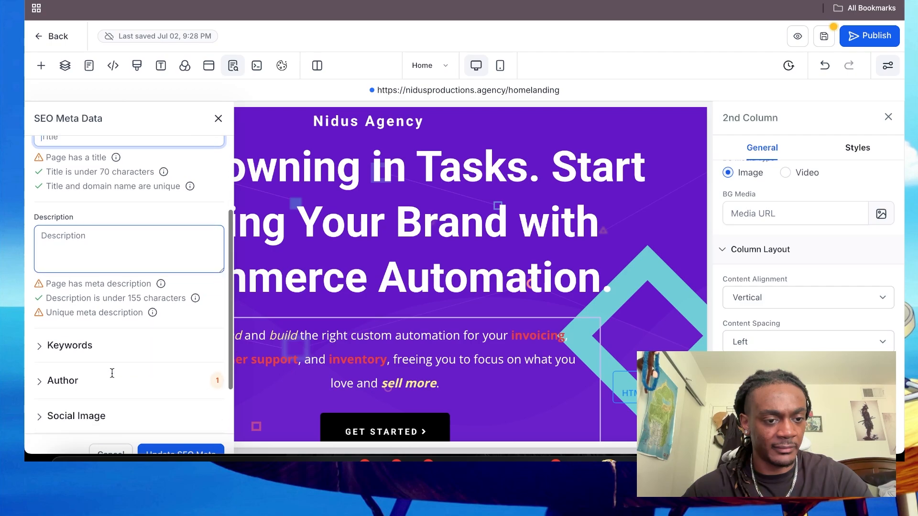
{"action": "scroll", "coordinate": [44, 347], "scroll_direction": "down", "scroll_amount": 1}
{"action": "left_click", "coordinate": [48, 337]}
{"action": "scroll", "coordinate": [55, 351], "scroll_direction": "down", "scroll_amount": 1}
{"action": "left_click", "coordinate": [60, 338]}
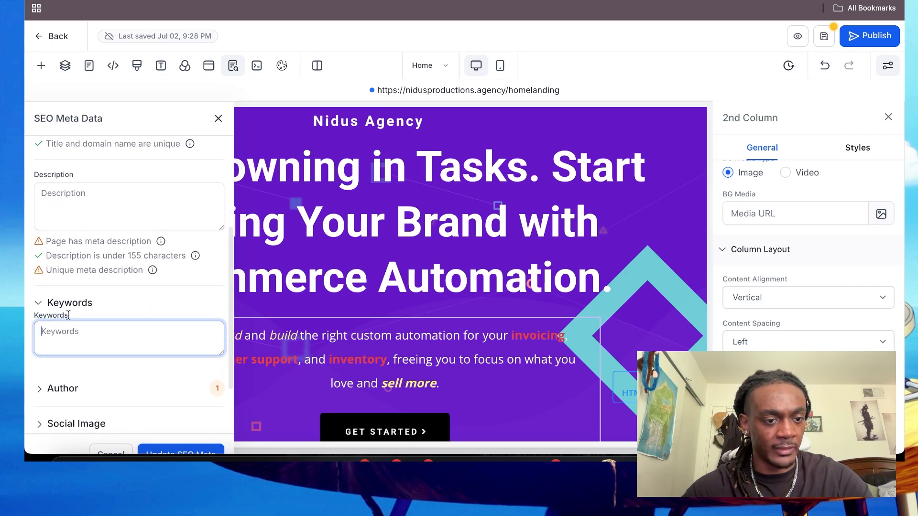
{"action": "scroll", "coordinate": [74, 310], "scroll_direction": "up", "scroll_amount": 2}
{"action": "scroll", "coordinate": [75, 311], "scroll_direction": "up", "scroll_amount": 1}
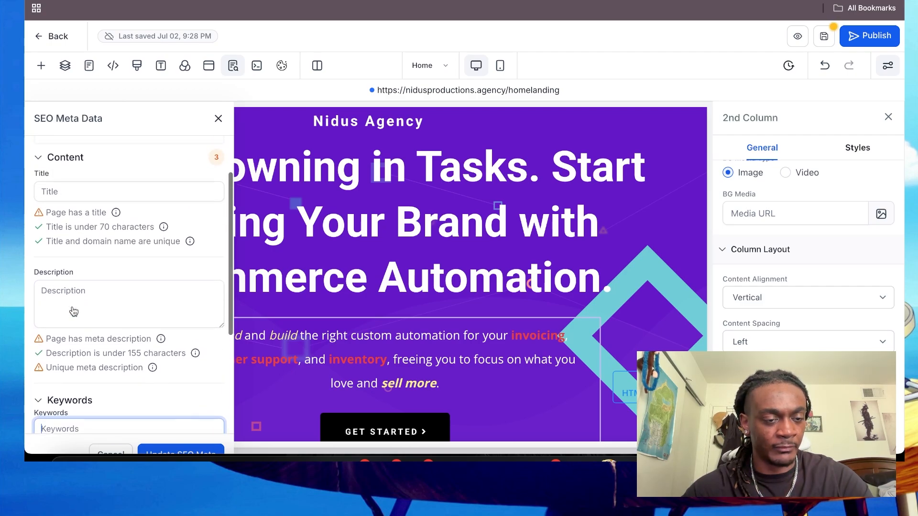
{"action": "scroll", "coordinate": [107, 267], "scroll_direction": "up", "scroll_amount": 2}
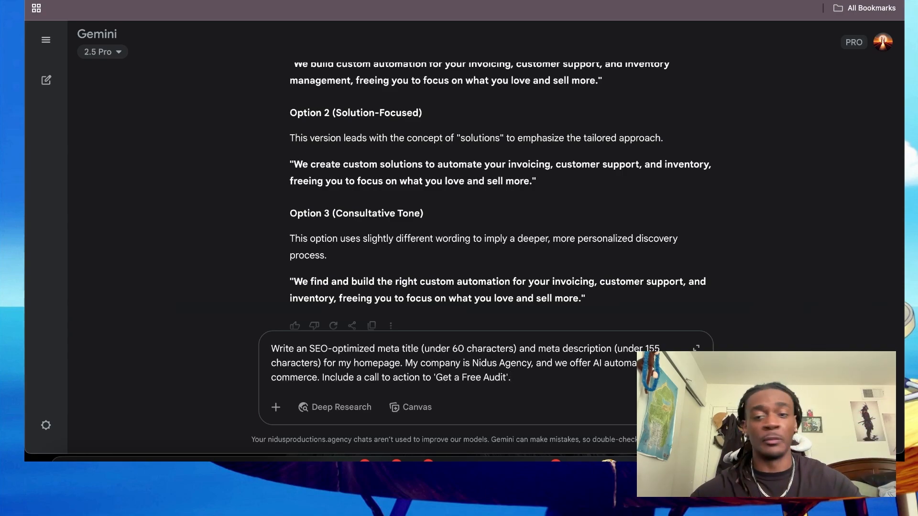
Step: Submit the Gemini prompt for an SEO-optimized meta title and meta description for Nidus Agency's homepage, and draft the follow-up "Give me more"
{"action": "key", "text": "Return"}
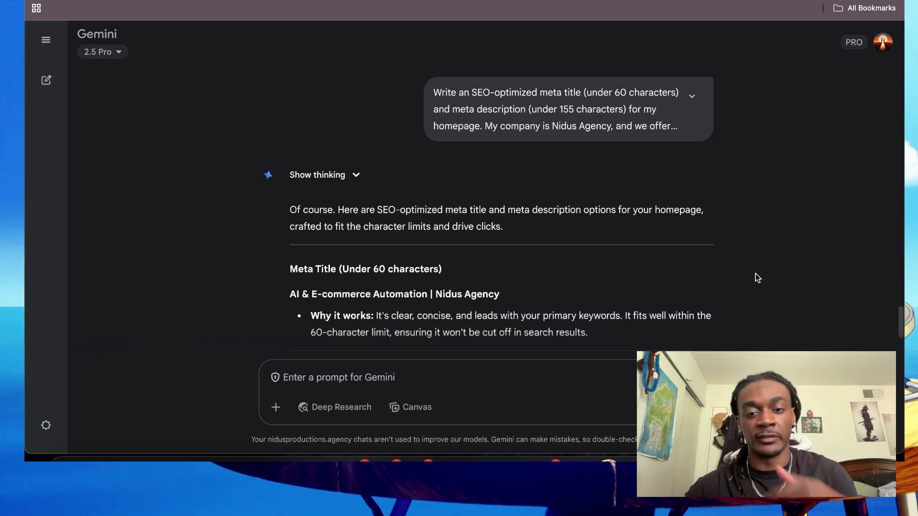
{"action": "scroll", "coordinate": [601, 244], "scroll_direction": "down", "scroll_amount": 3}
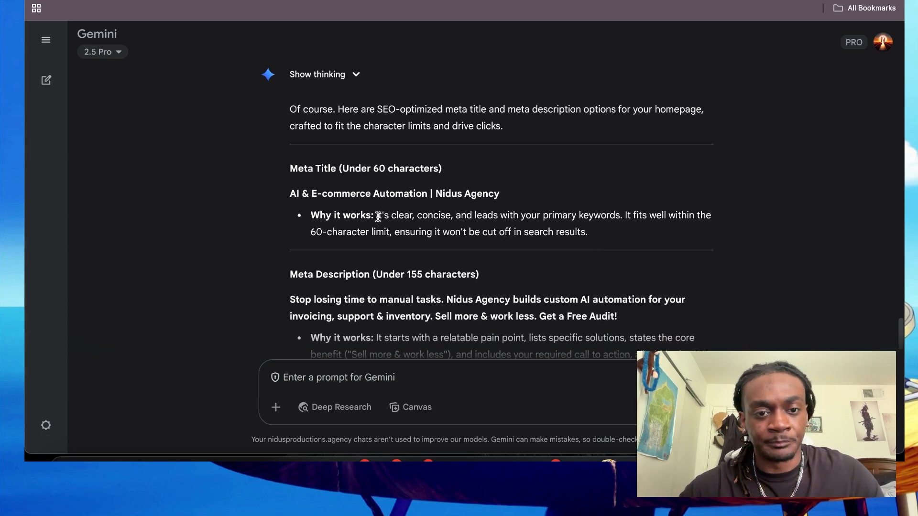
{"action": "scroll", "coordinate": [294, 361], "scroll_direction": "down", "scroll_amount": 2}
{"action": "type", "text": "Give me more"}
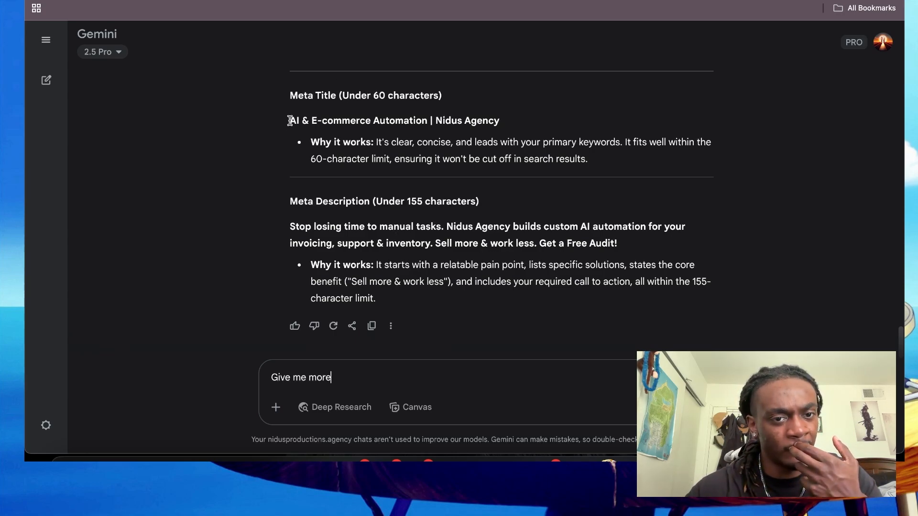
Step: Copy Gemini's meta title "AI & E-commerce Automation | Nidus Agency" into the SEO title field of the website builder
{"action": "left_click_drag", "start_coordinate": [288, 120], "coordinate": [512, 121]}
{"action": "key", "text": "ctrl+c"}
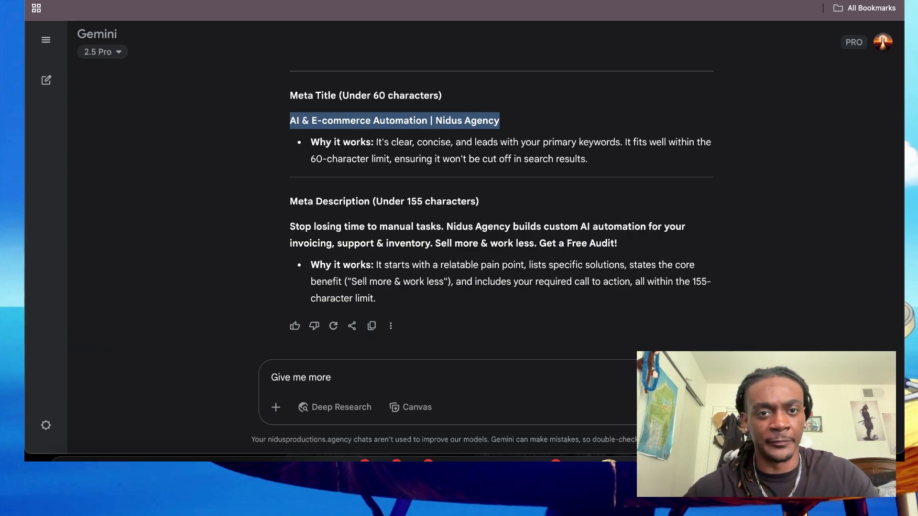
{"action": "key", "text": "ctrl+Tab"}
{"action": "left_click", "coordinate": [72, 236]}
{"action": "key", "text": "ctrl+v"}
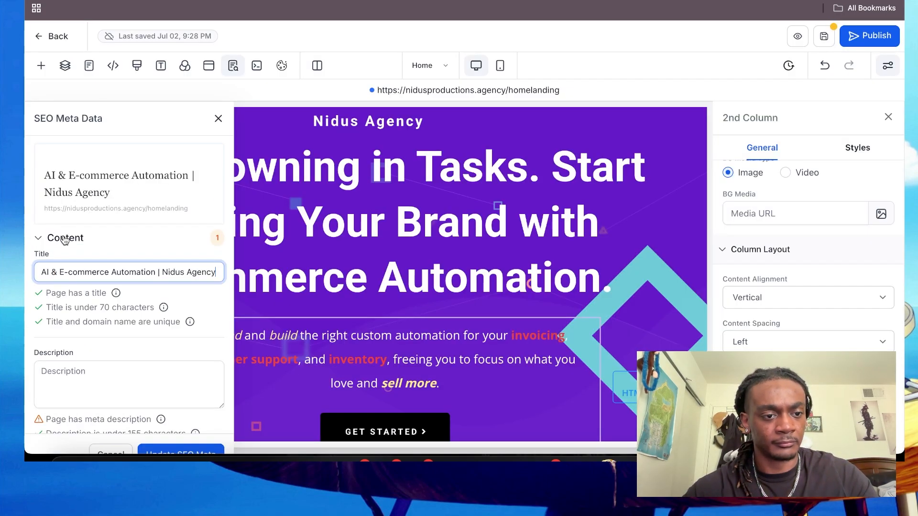
Step: Remove the ampersand from the SEO title so it reads "AI E-commerce Automation | Nidus Agency"
{"action": "left_click", "coordinate": [55, 271]}
{"action": "key", "text": "BackSpace"}
{"action": "key", "text": "BackSpace"}
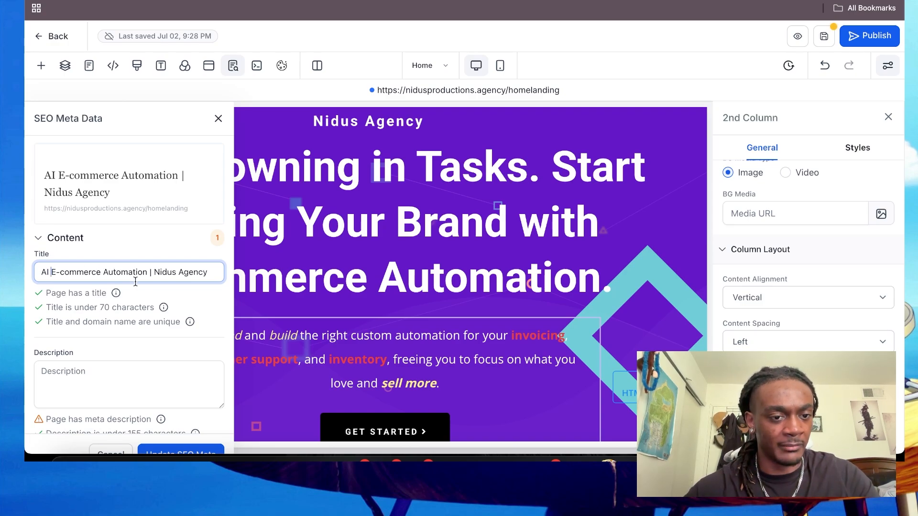
Step: Copy Gemini's meta description starting "Stop losing time to manual tasks." into the builder's SEO description field
{"action": "scroll", "coordinate": [141, 346], "scroll_direction": "down", "scroll_amount": 2}
{"action": "left_click", "coordinate": [142, 354]}
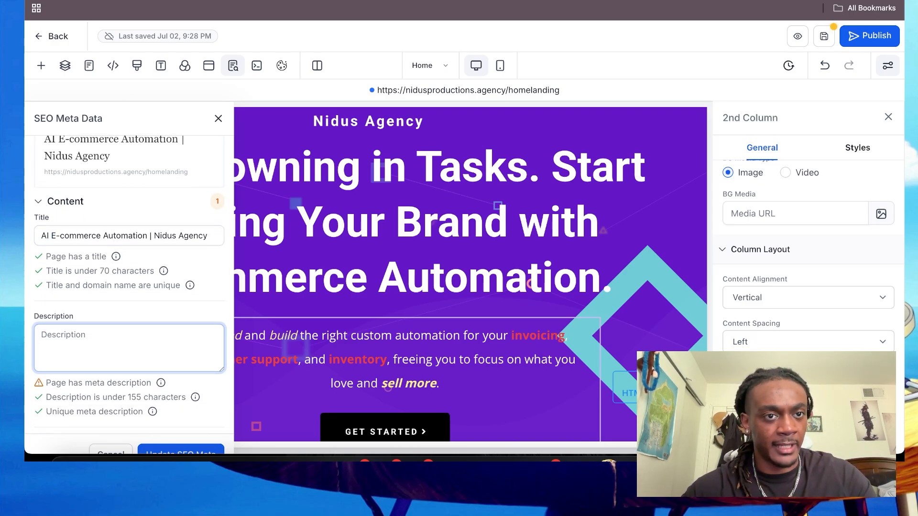
{"action": "key", "text": "ctrl+Tab"}
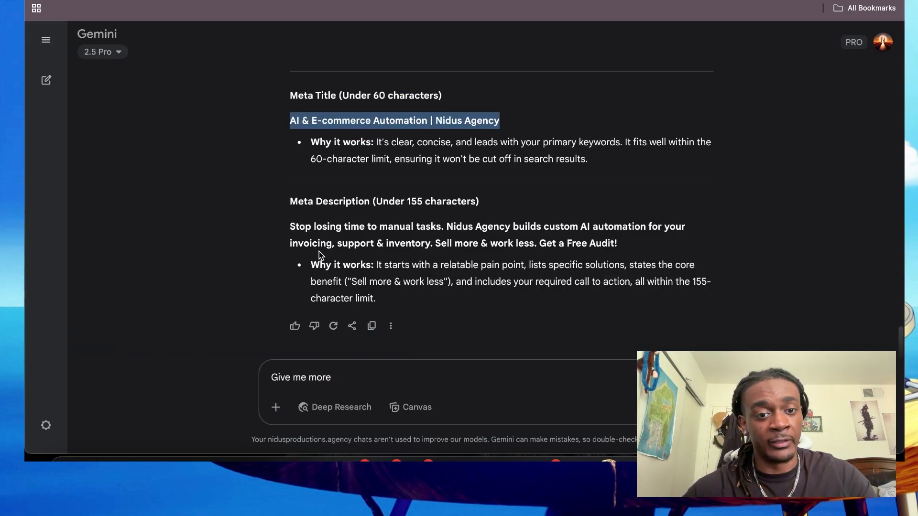
{"action": "left_click_drag", "start_coordinate": [290, 224], "coordinate": [688, 248]}
{"action": "key", "text": "ctrl+c"}
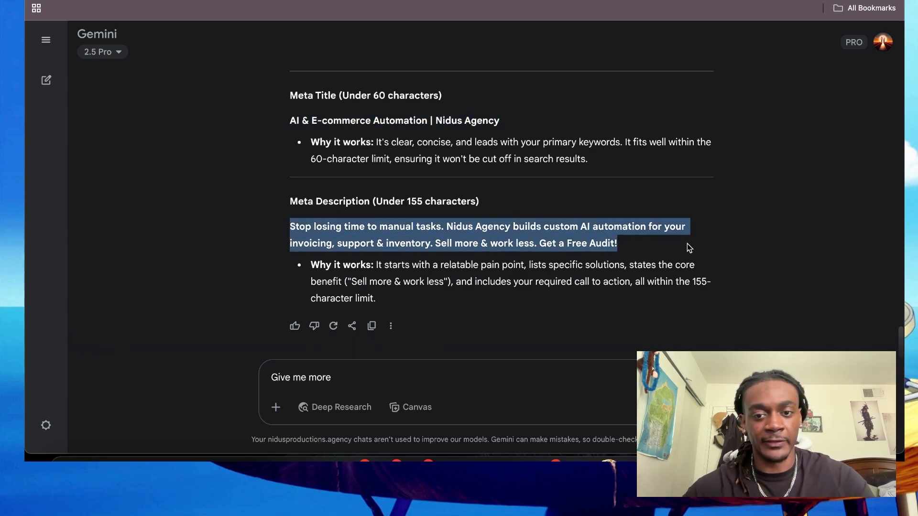
{"action": "key", "text": "ctrl+shift+Tab"}
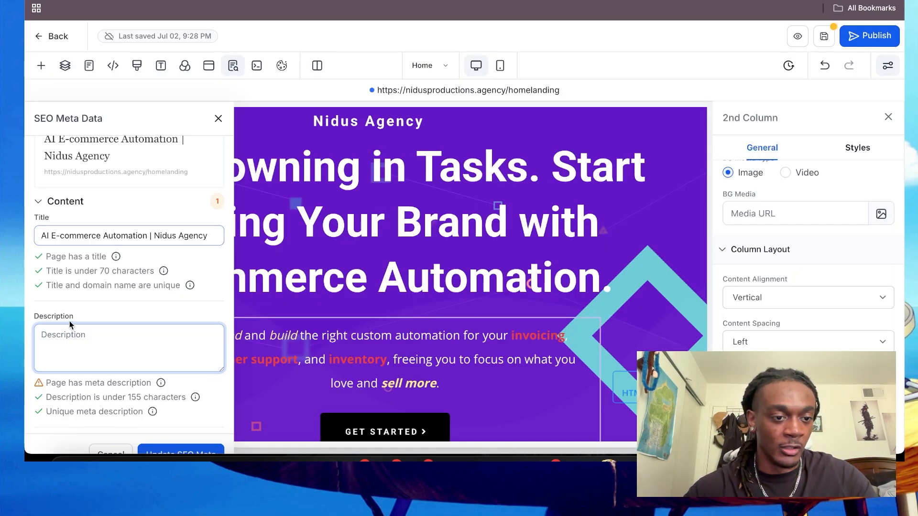
{"action": "key", "text": "ctrl+v"}
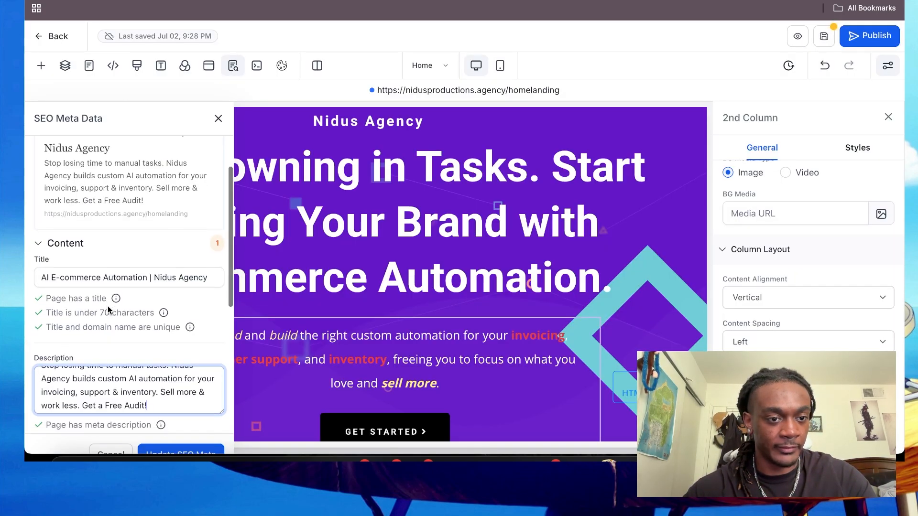
Step: Copy the full SEO description and put it in quotation marks in the Gemini prompt, replacing the draft "Give me more"
{"action": "scroll", "coordinate": [108, 310], "scroll_direction": "down", "scroll_amount": 2}
{"action": "triple_click", "coordinate": [109, 320]}
{"action": "key", "text": "ctrl+c"}
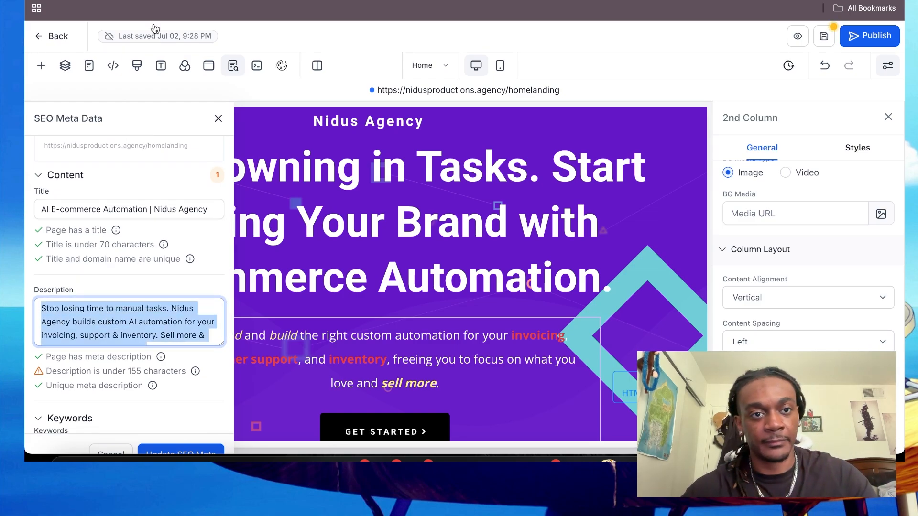
{"action": "key", "text": "ctrl+Tab"}
{"action": "left_click", "coordinate": [288, 380]}
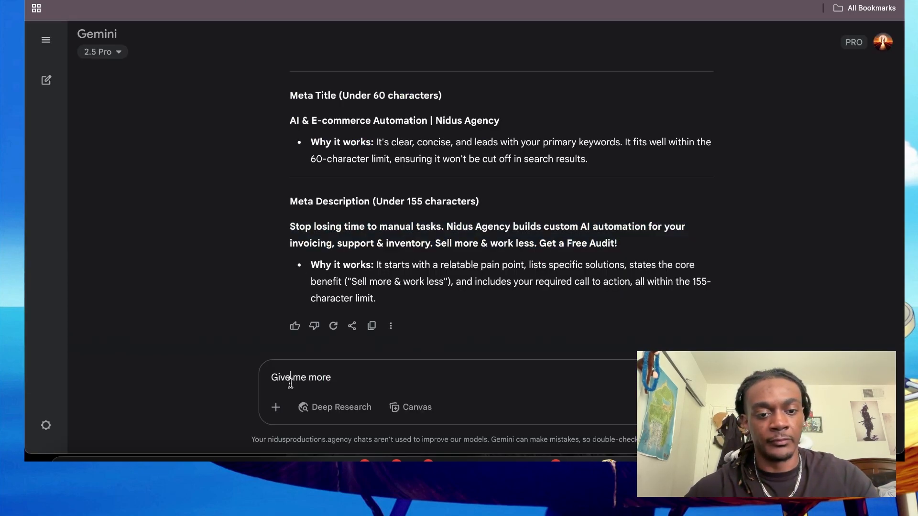
{"action": "triple_click", "coordinate": [288, 380]}
{"action": "type", "text": "'"}
{"action": "key", "text": "ctrl+v"}
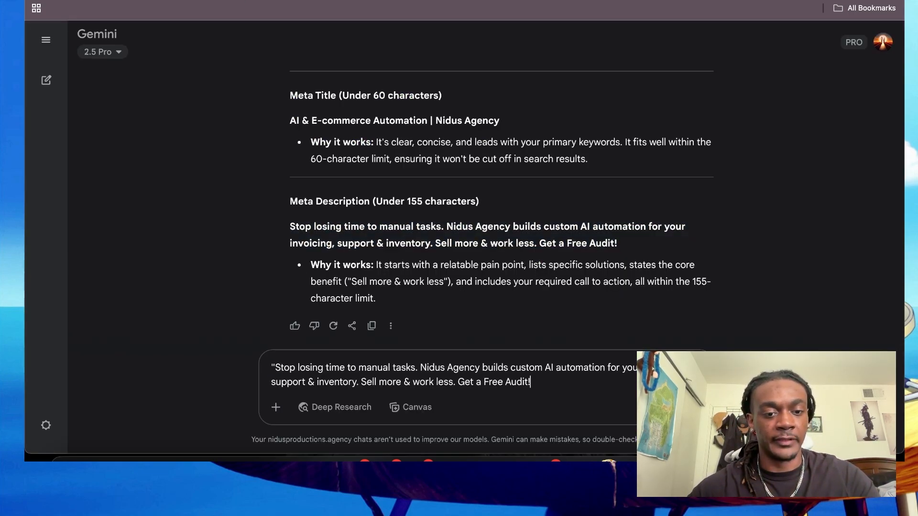
{"action": "type", "text": "\"  "}
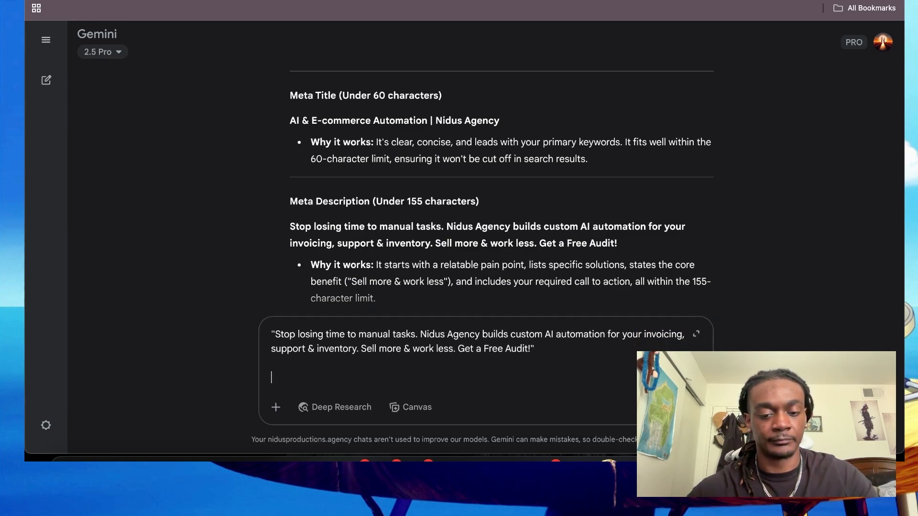
Step: Add the request "Make this under 155 characters" below the quoted meta description and submit the prompt
{"action": "type", "text": "Make th"}
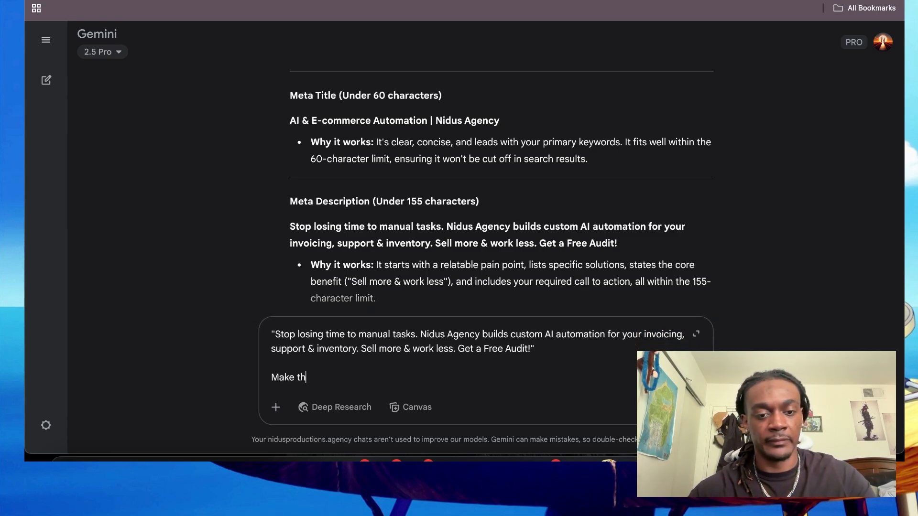
{"action": "type", "text": "is under "}
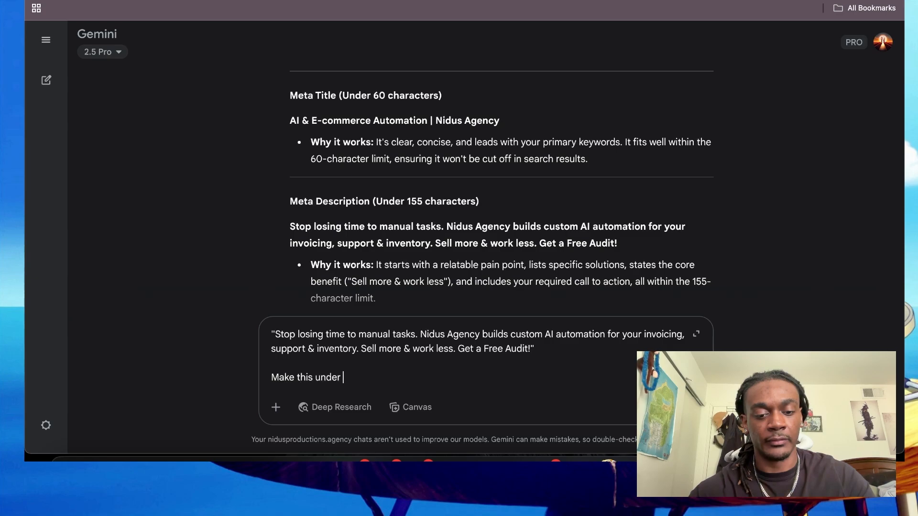
{"action": "type", "text": "155 characters"}
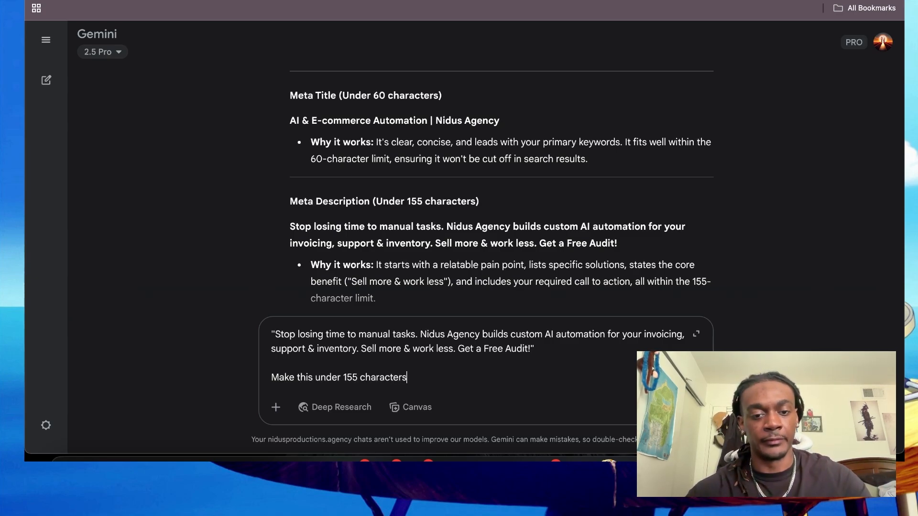
{"action": "key", "text": "Return"}
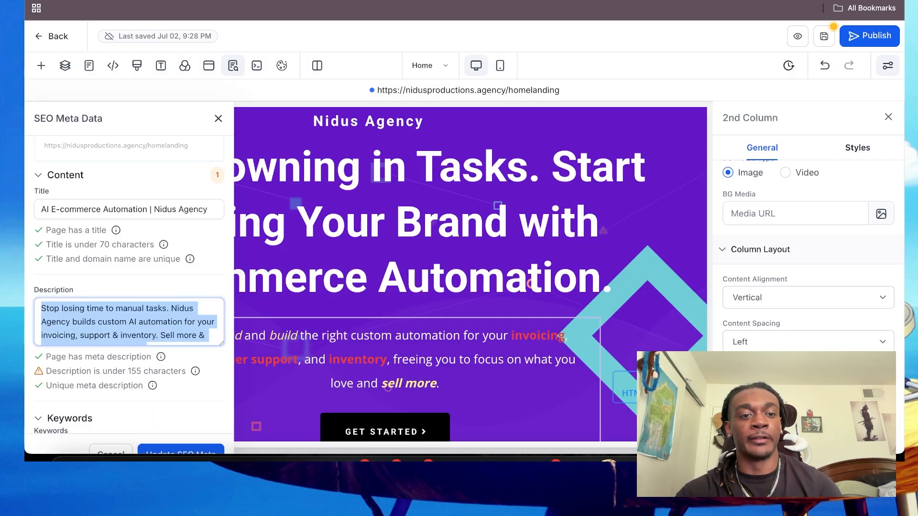
Step: Back in the website builder, highlight the "Description is under 155 characters" check below the SEO description
{"action": "left_click", "coordinate": [84, 387]}
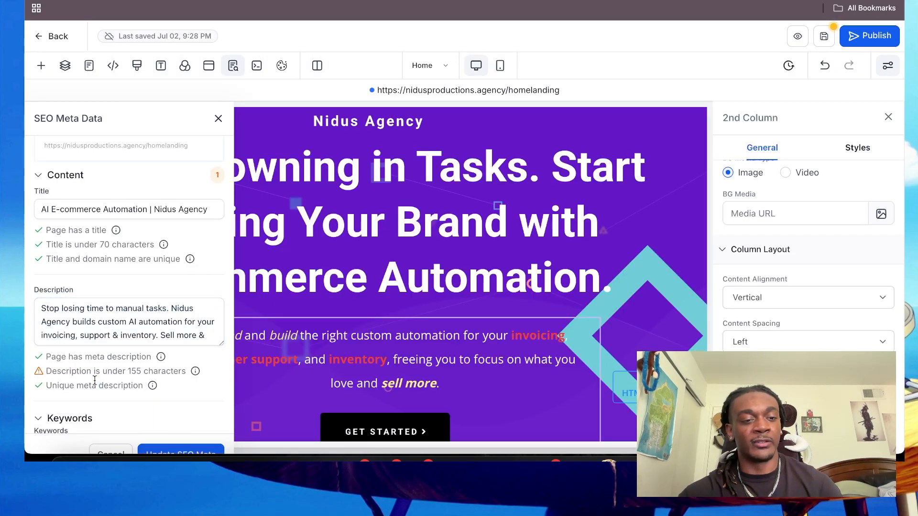
{"action": "triple_click", "coordinate": [102, 368]}
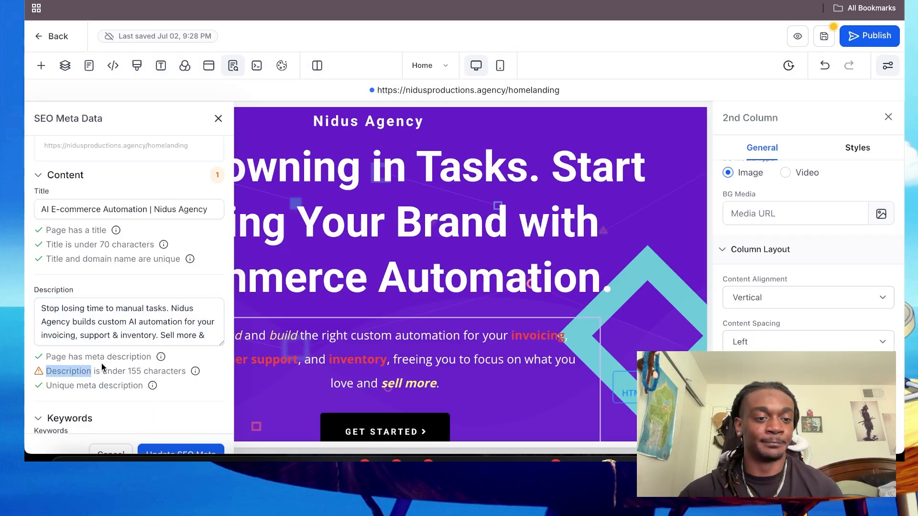
{"action": "left_click", "coordinate": [44, 375]}
{"action": "double_click", "coordinate": [44, 374]}
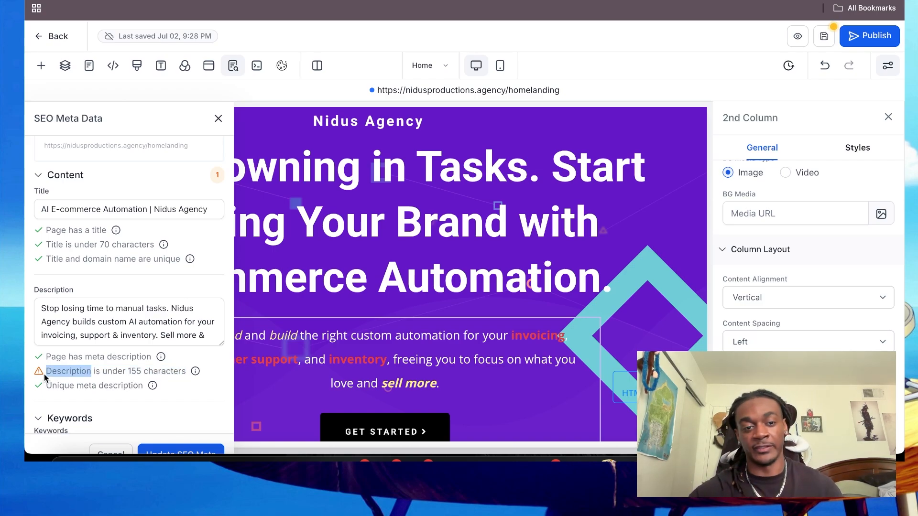
{"action": "triple_click", "coordinate": [57, 372]}
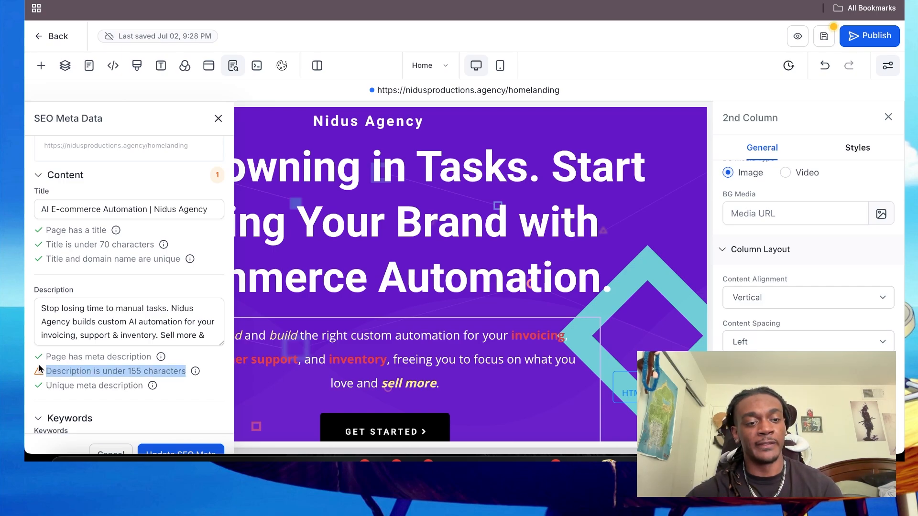
Step: Switch to Gemini, copy the Option 1 (Most Direct) meta description and look through Options 2 and 3
{"action": "left_click_drag", "start_coordinate": [41, 369], "coordinate": [91, 371]}
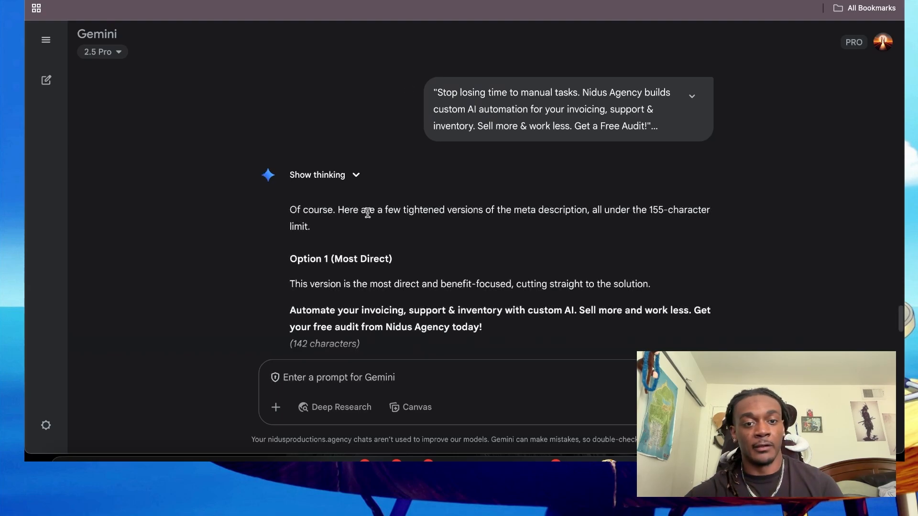
{"action": "scroll", "coordinate": [365, 211], "scroll_direction": "down", "scroll_amount": 1}
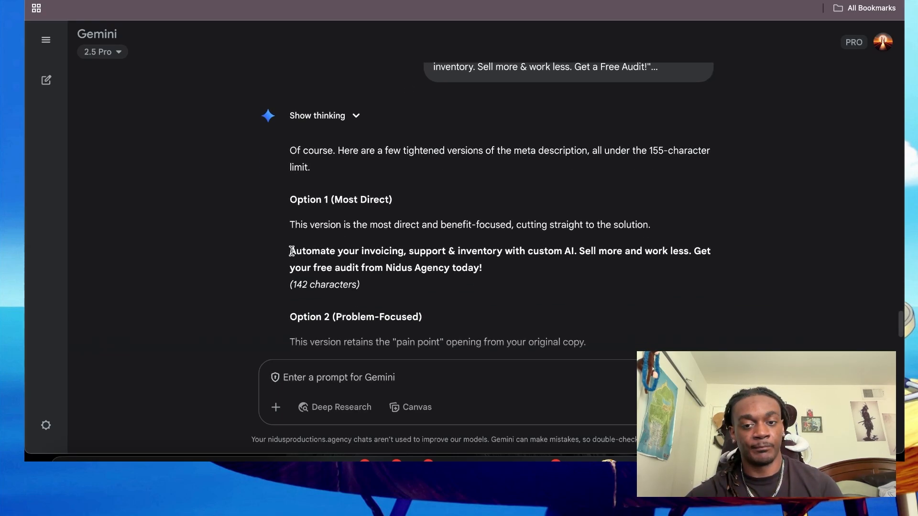
{"action": "left_click_drag", "start_coordinate": [292, 251], "coordinate": [532, 265]}
{"action": "key", "text": "super+c"}
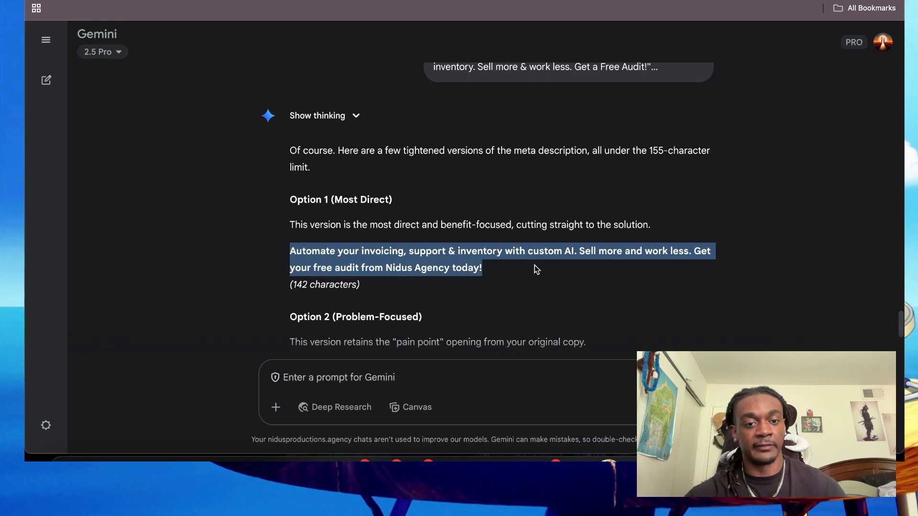
{"action": "scroll", "coordinate": [534, 265], "scroll_direction": "down", "scroll_amount": 5}
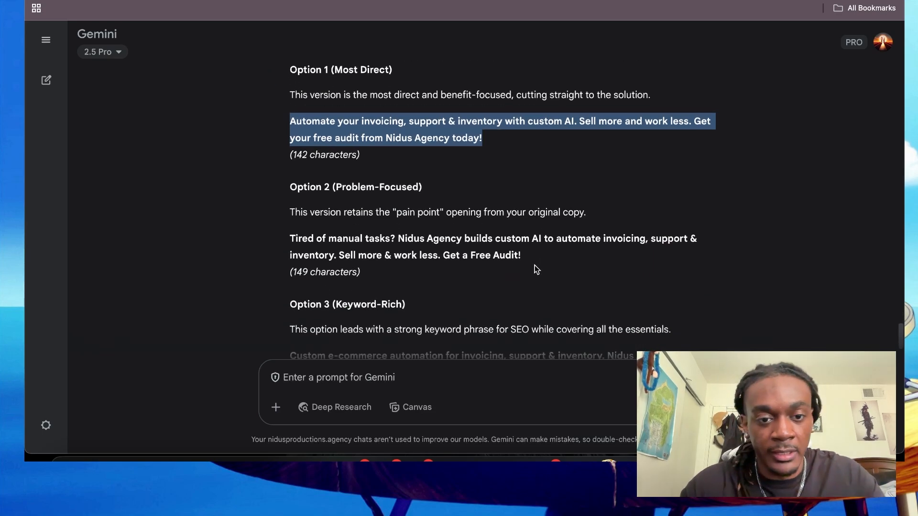
{"action": "scroll", "coordinate": [535, 268], "scroll_direction": "down", "scroll_amount": 4}
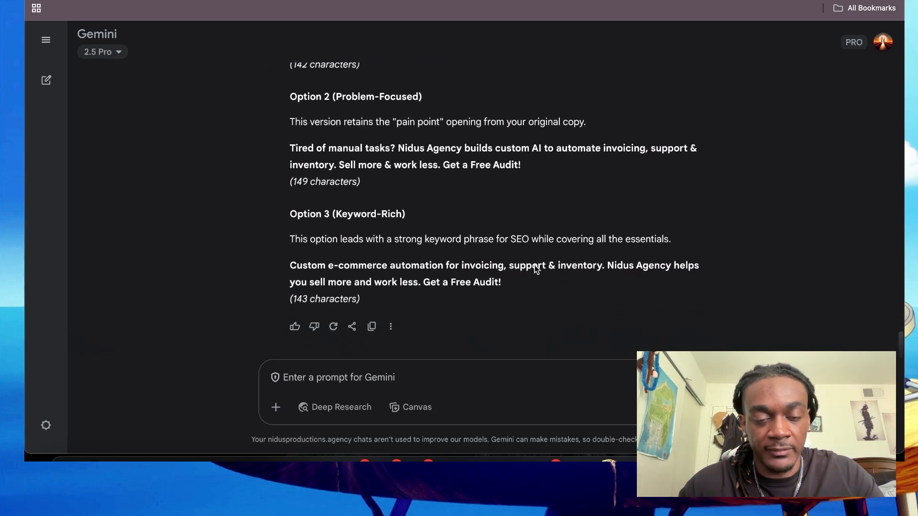
{"action": "scroll", "coordinate": [534, 265], "scroll_direction": "up", "scroll_amount": 4}
{"action": "scroll", "coordinate": [535, 266], "scroll_direction": "down", "scroll_amount": 3}
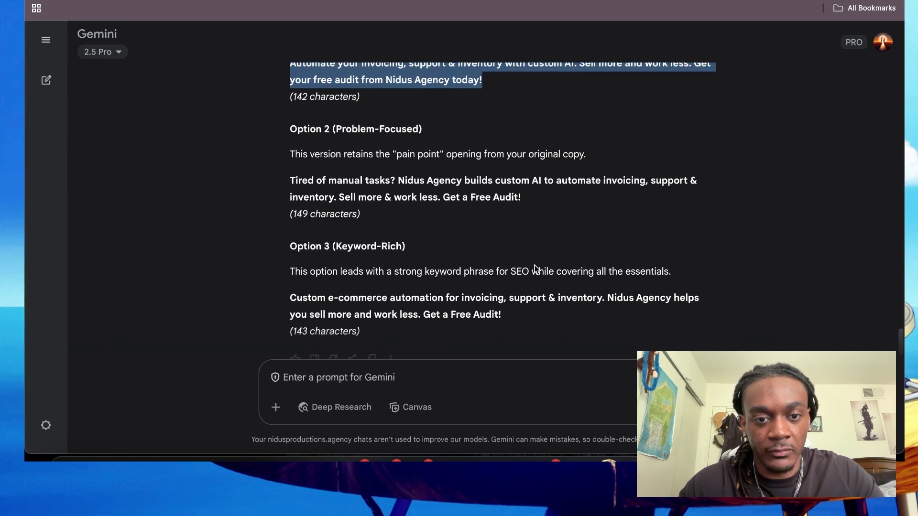
Step: Back in the website builder, replace the whole SEO description with Gemini's version starting "Automate your invoicing, support & inventory with custom AI."
{"action": "left_click", "coordinate": [301, 1]}
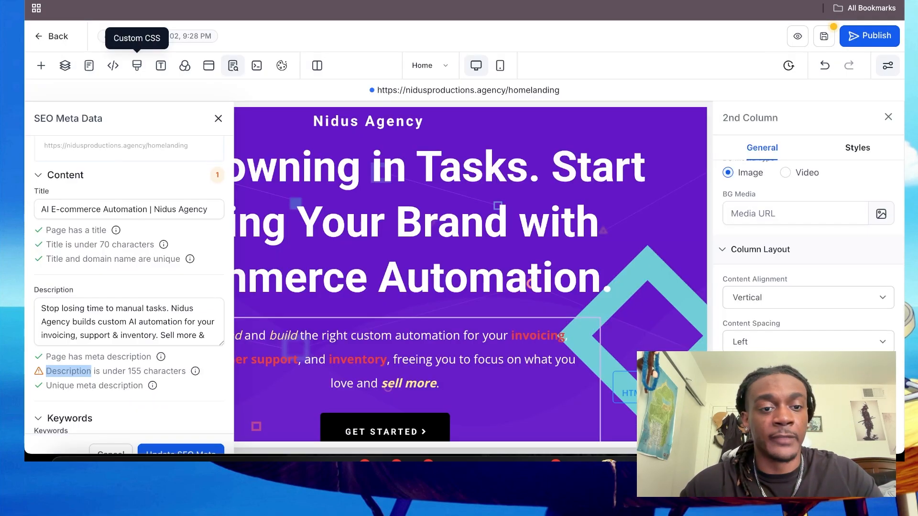
{"action": "left_click", "coordinate": [102, 319]}
{"action": "key", "text": "super+a"}
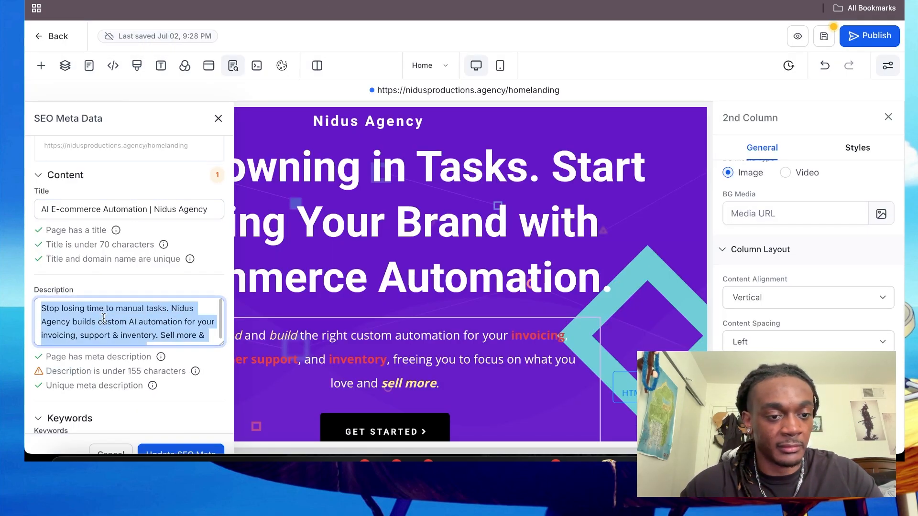
{"action": "key", "text": "super+v"}
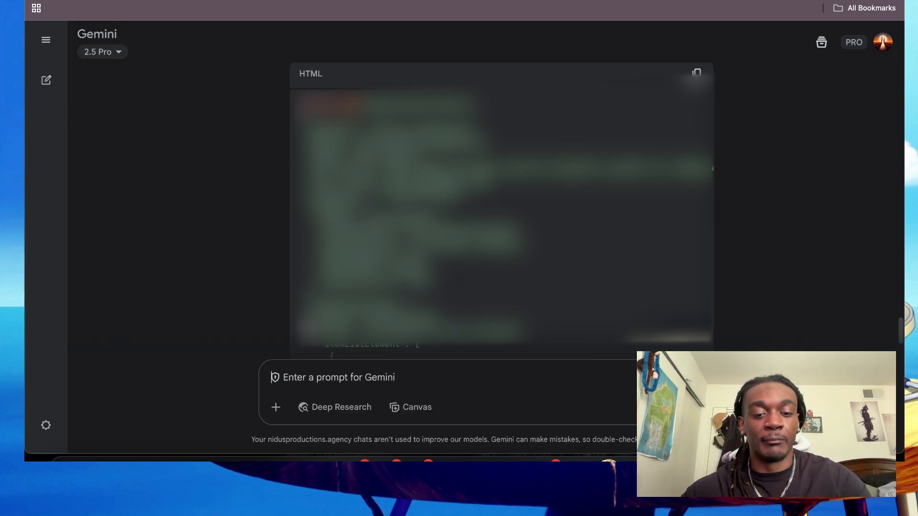
Step: In Gemini, draft "Plain text" in the prompt and select the drafted words
{"action": "type", "text": "Plain texg"}
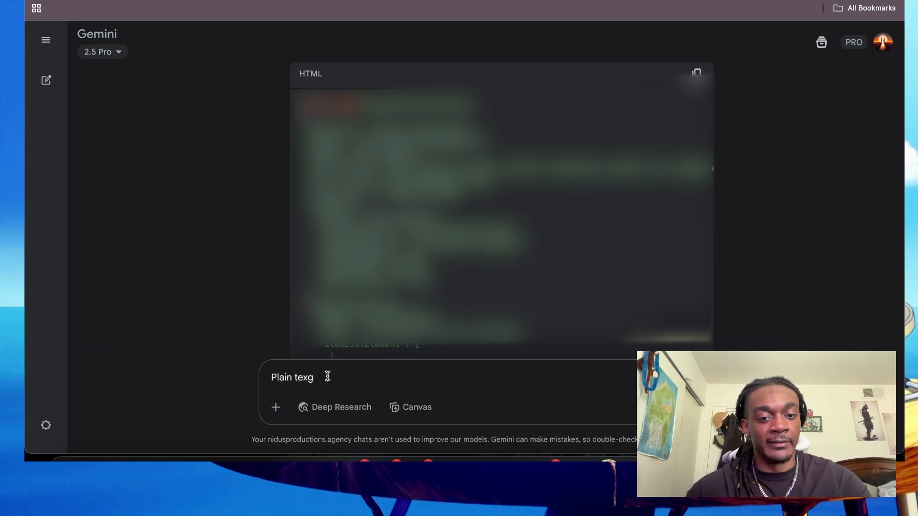
{"action": "key", "text": "BackSpace"}
{"action": "type", "text": "t"}
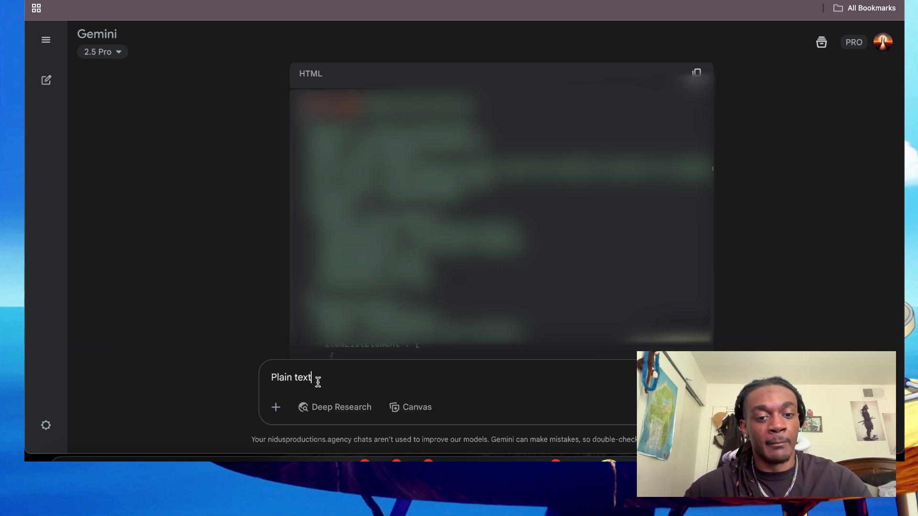
{"action": "key", "text": "ctrl+a"}
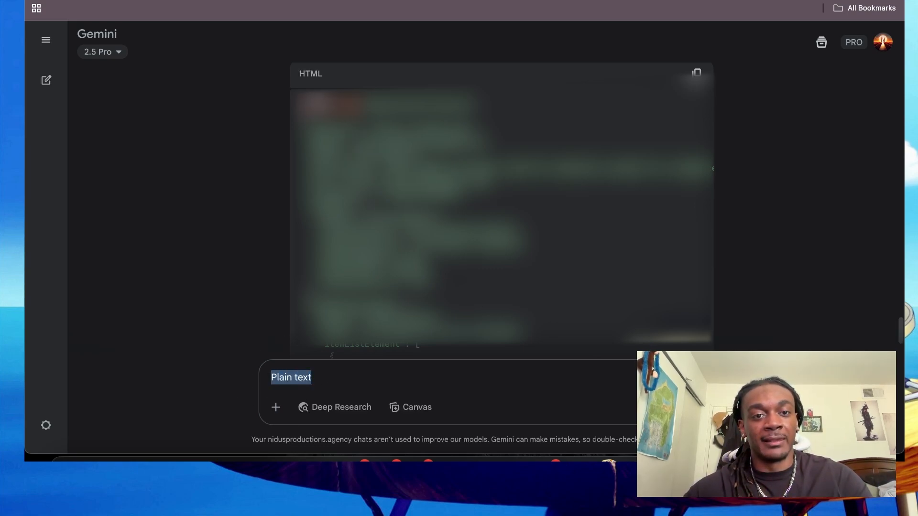
Step: Highlight the opening lines of Gemini's HTML code block and copy the whole block to the clipboard
{"action": "left_click_drag", "start_coordinate": [299, 98], "coordinate": [444, 214]}
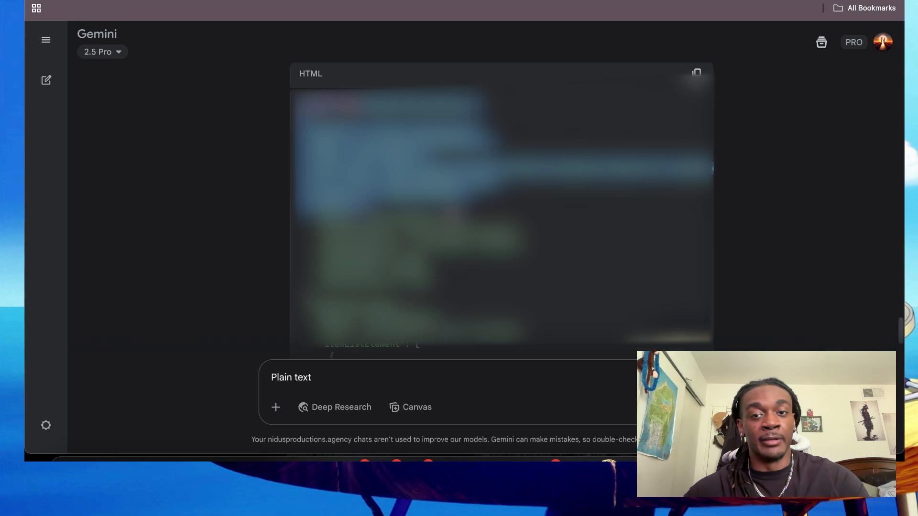
{"action": "left_click", "coordinate": [696, 72]}
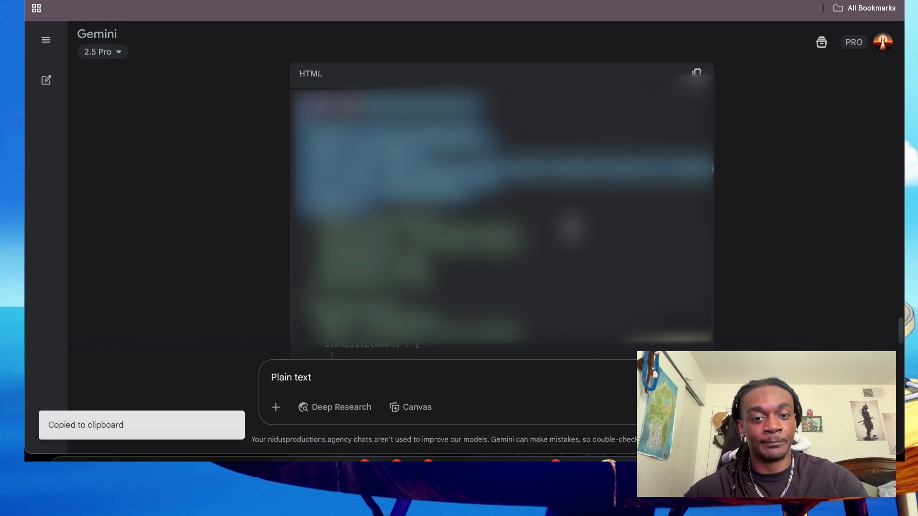